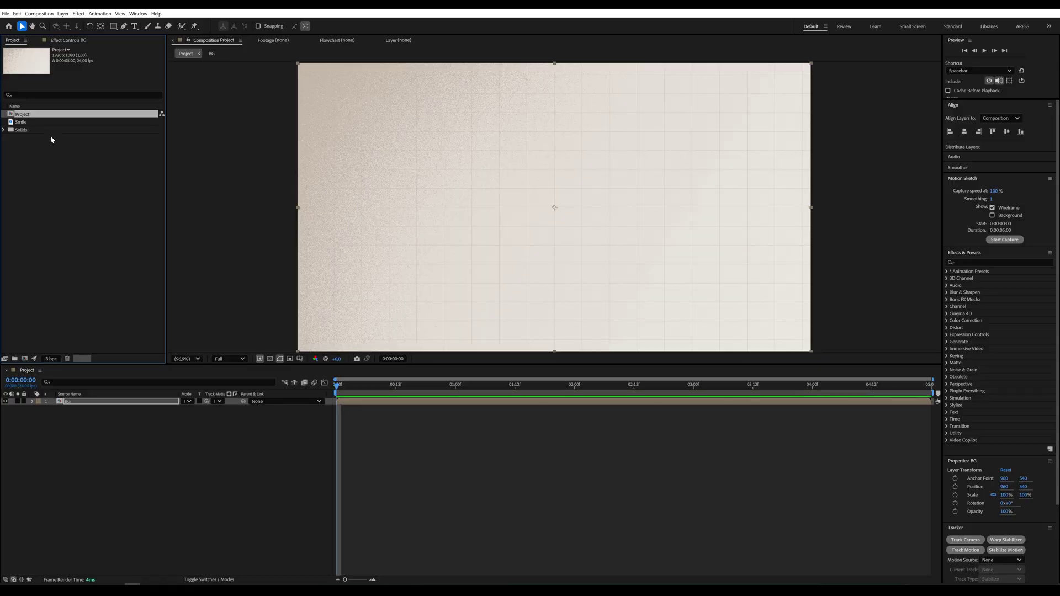
- Add the Smile footage to the composition as a layer above BG
click(22, 124)
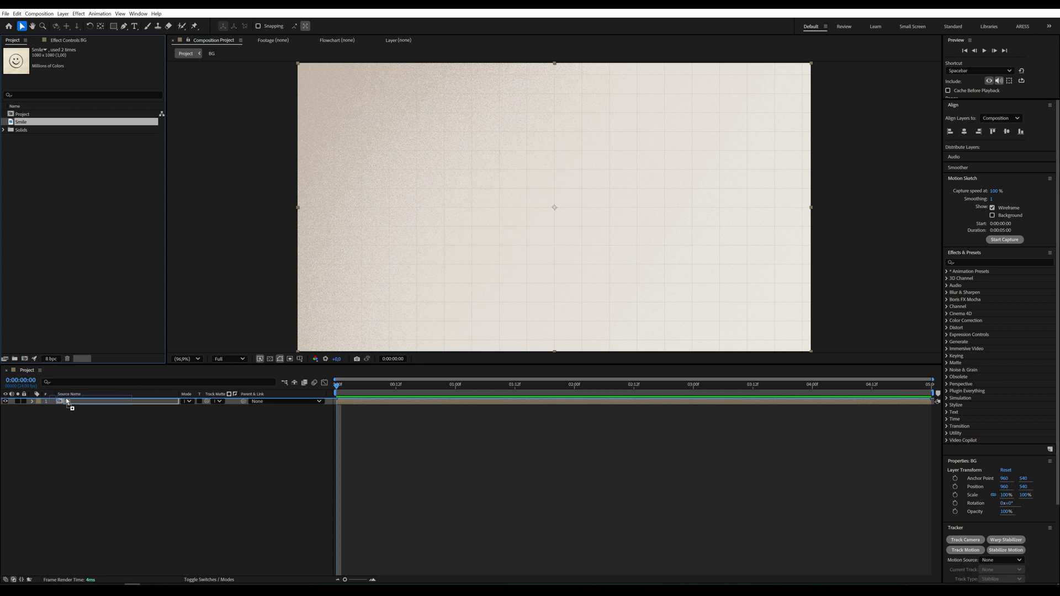
drag(25, 124, 78, 401)
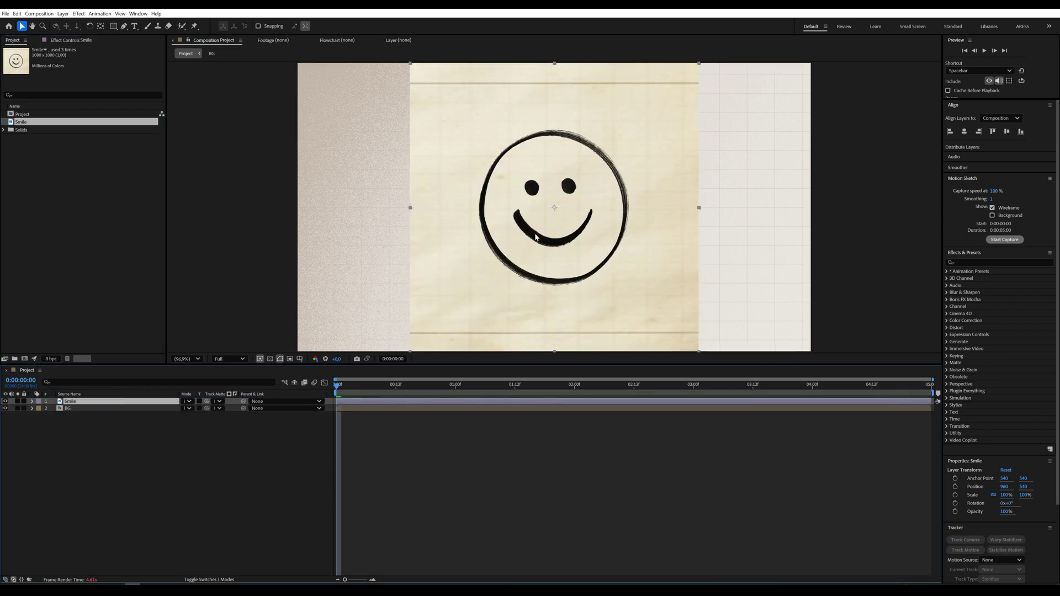
- Apply the Extract effect to the Smile layer
click(983, 262)
text(ext)
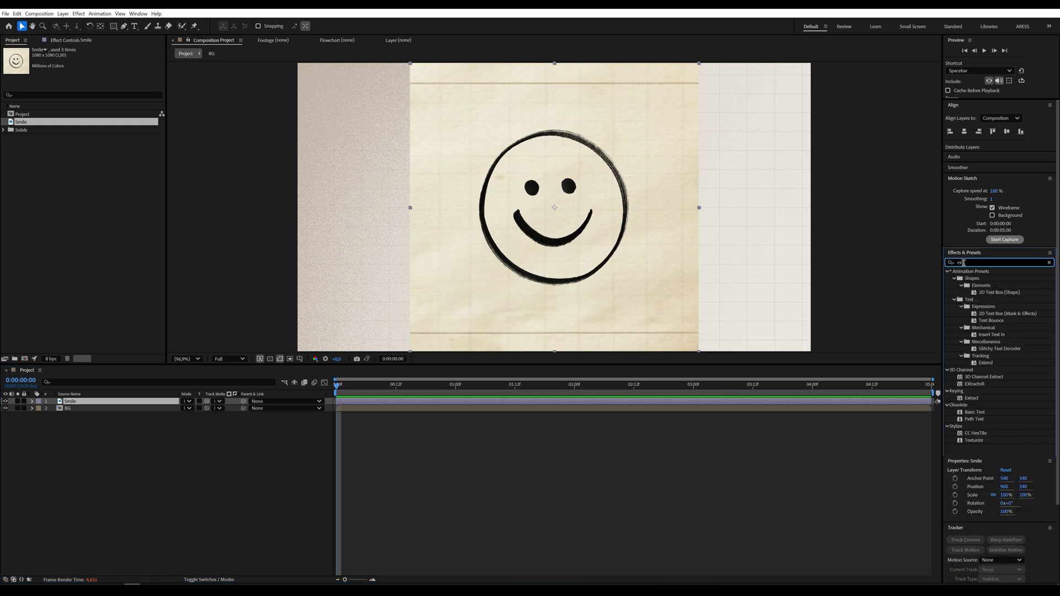
text(ra)
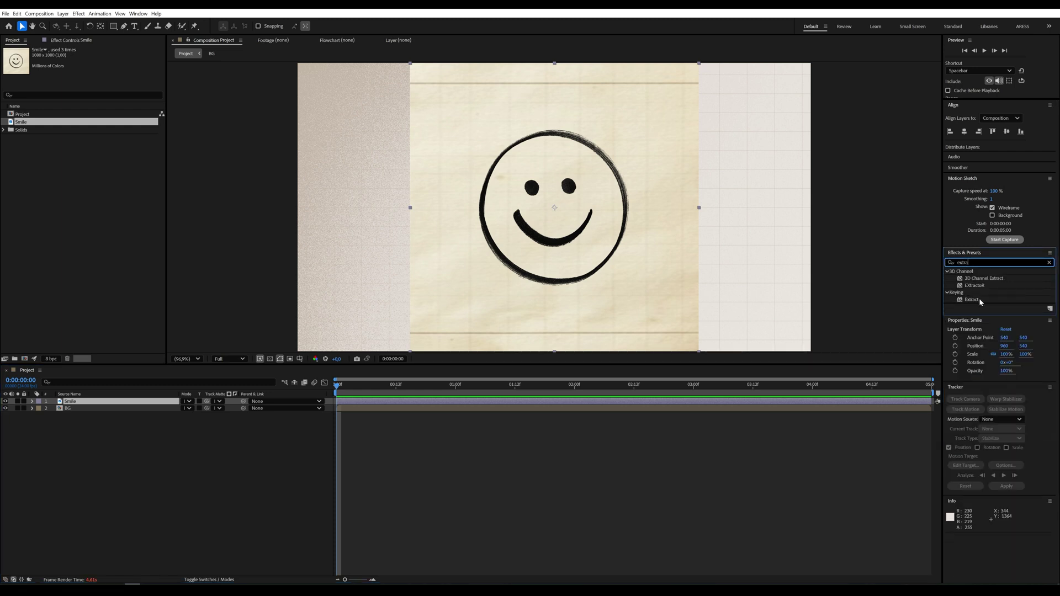
text(ct)
drag(972, 299, 624, 273)
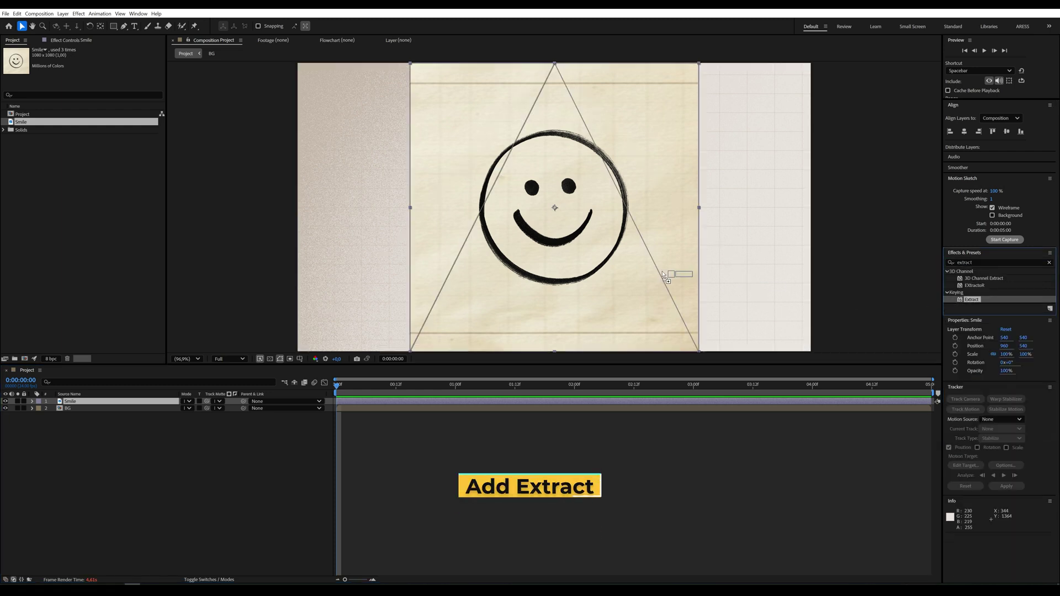
- Drag Extract's White Point down to about 51 so the paper disappears
drag(166, 122, 151, 122)
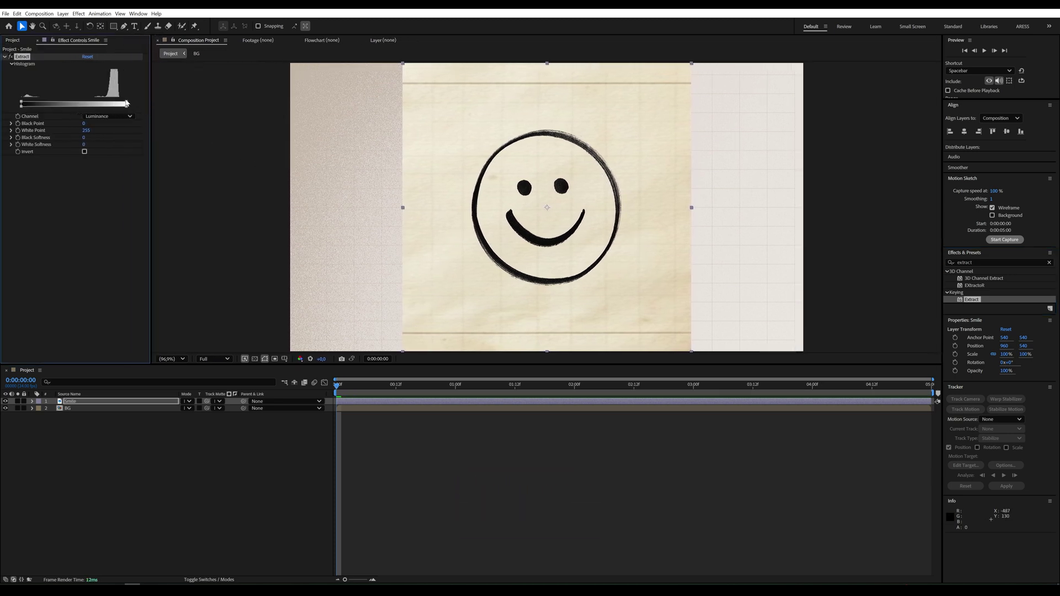
drag(127, 103, 106, 106)
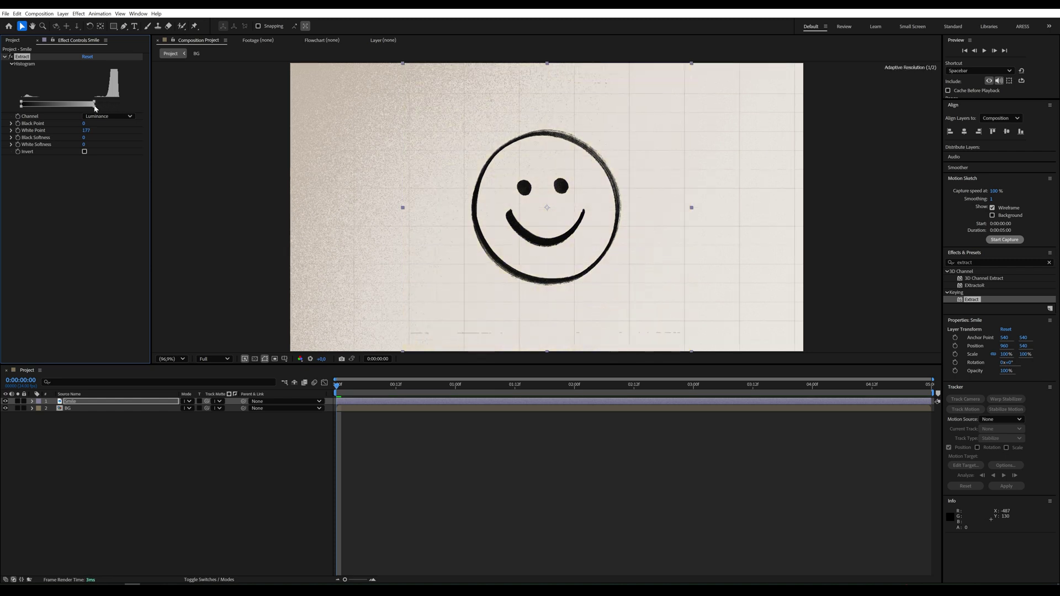
drag(100, 108, 43, 103)
key(period)
key(period)
key(comma)
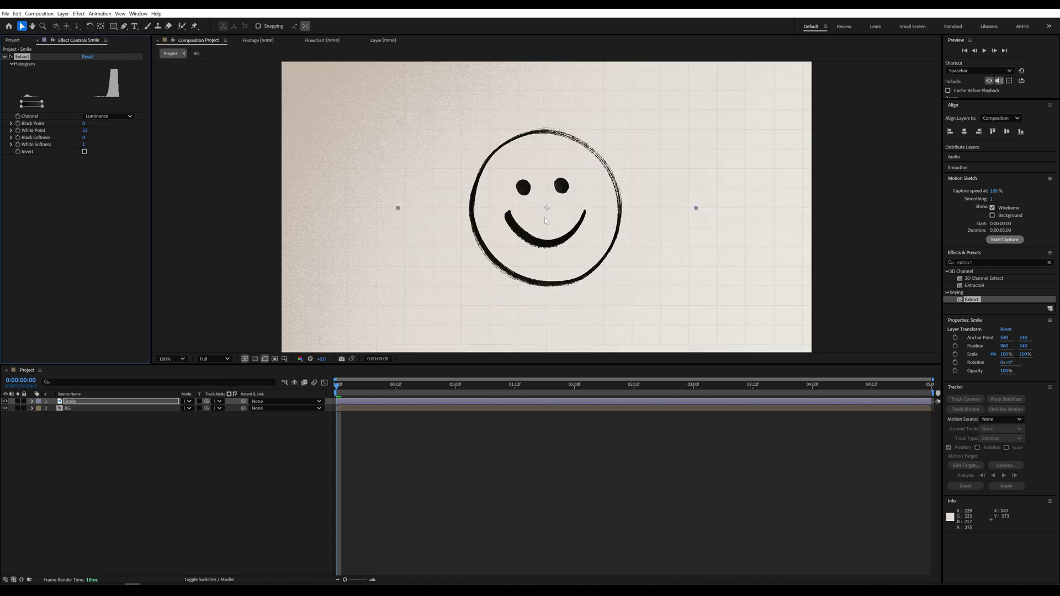
scroll(550, 220, up, 2)
click(1050, 263)
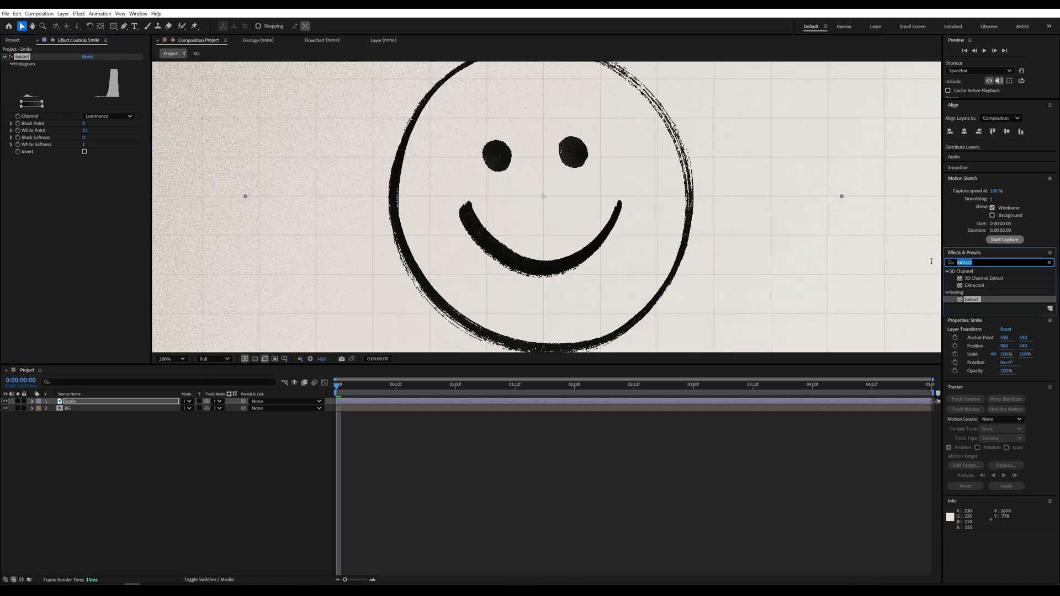
text(simple)
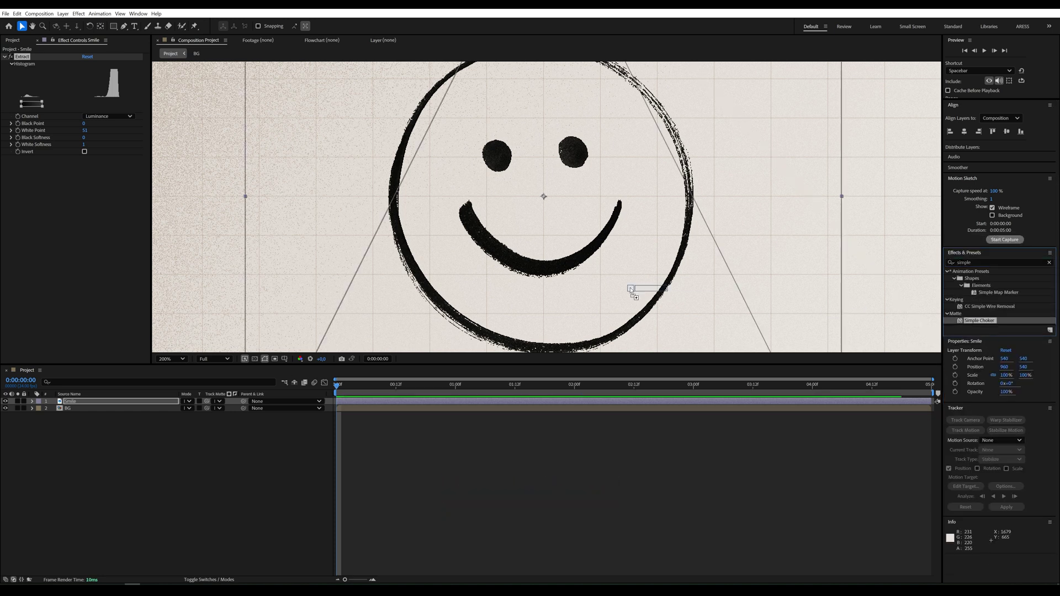
- Add Simple Choker to the Smile layer with Choke Matte 0.80, and fit the view
drag(974, 321, 586, 285)
drag(86, 177, 88, 173)
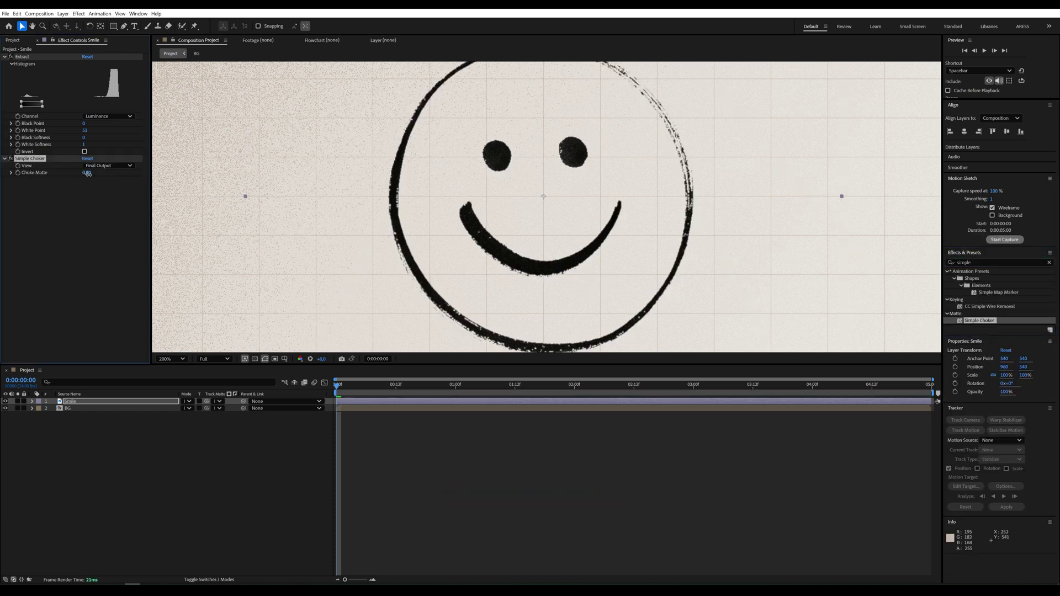
key(shift+slash)
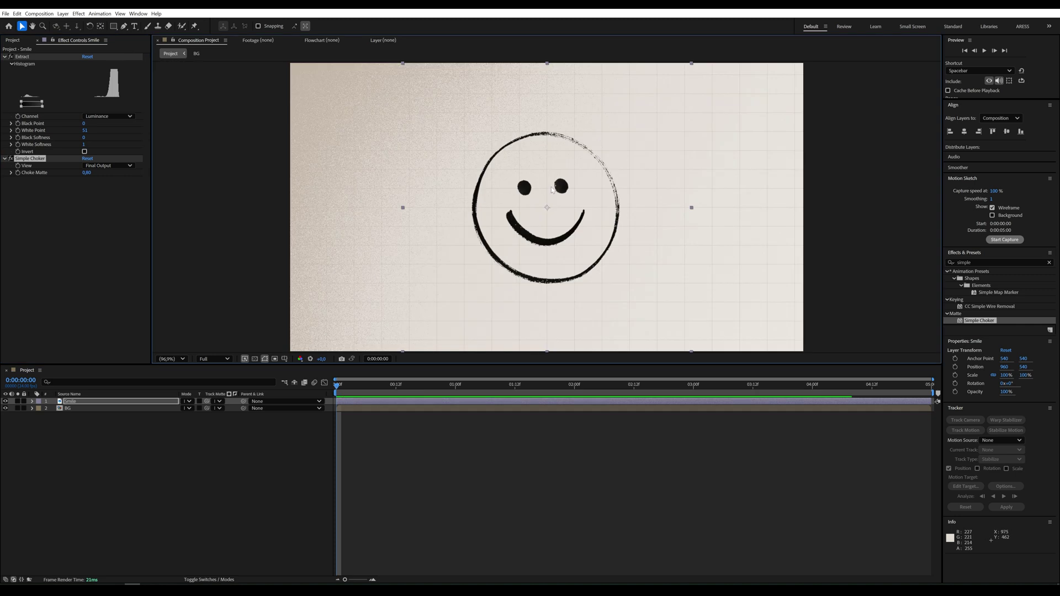
click(101, 404)
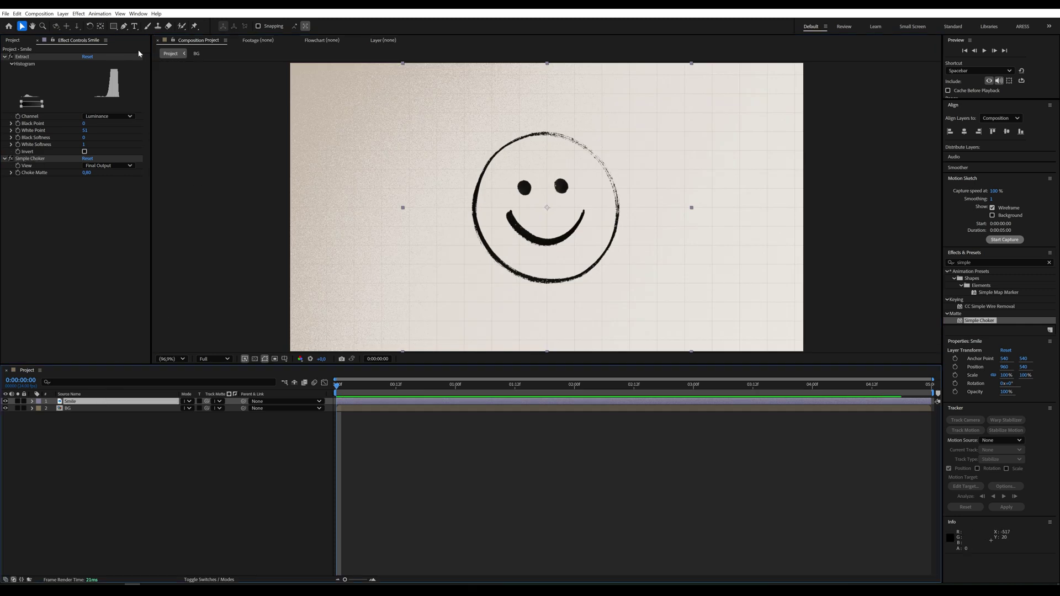
click(124, 26)
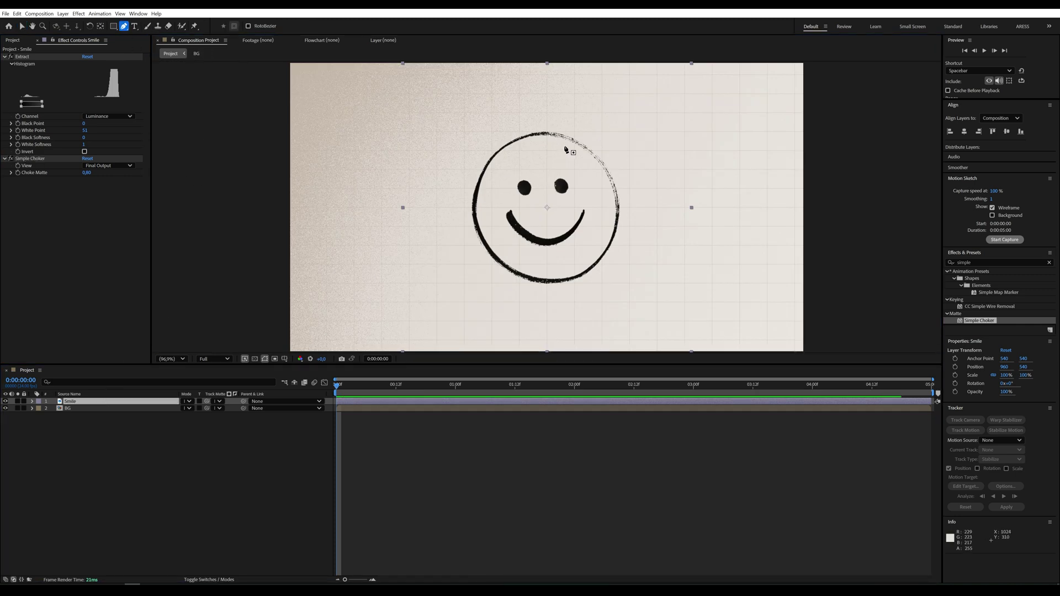
- Draw Mask 1 with the Pen tool around the face circle
click(545, 132)
click(617, 219)
drag(619, 220, 615, 303)
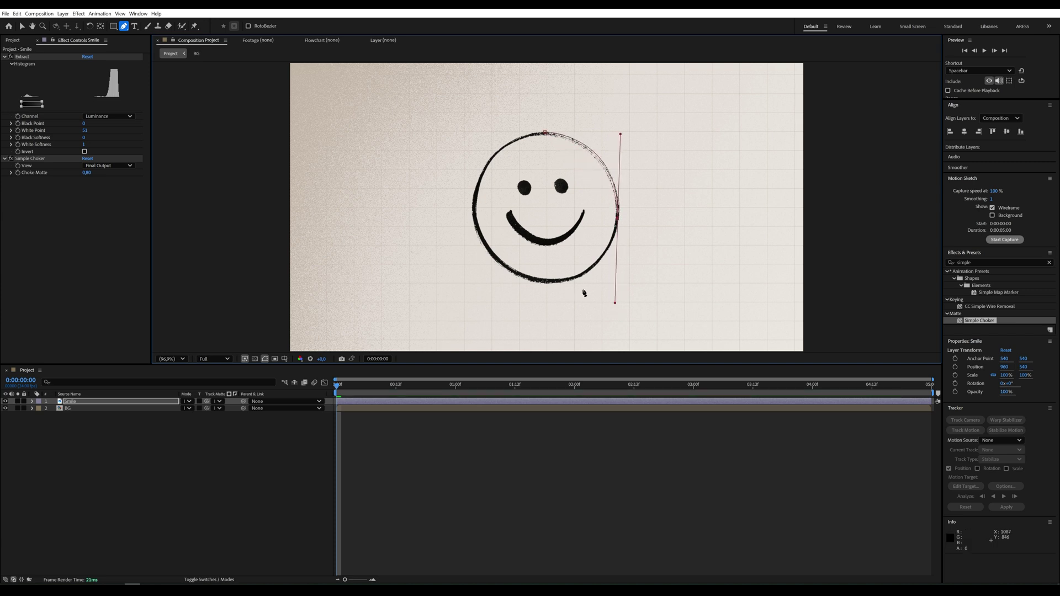
drag(616, 303, 617, 280)
click(548, 281)
drag(475, 205, 472, 134)
click(545, 135)
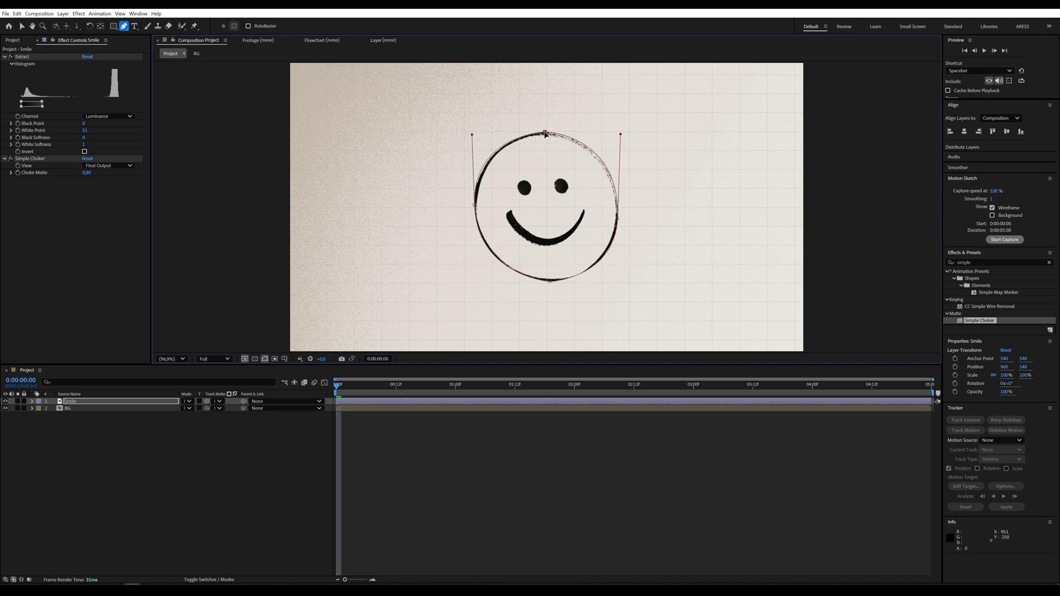
- Set Mask 1's mode to None
key(m)
click(190, 409)
click(198, 416)
- Draw masks along the smile curve and on both eyes
click(507, 211)
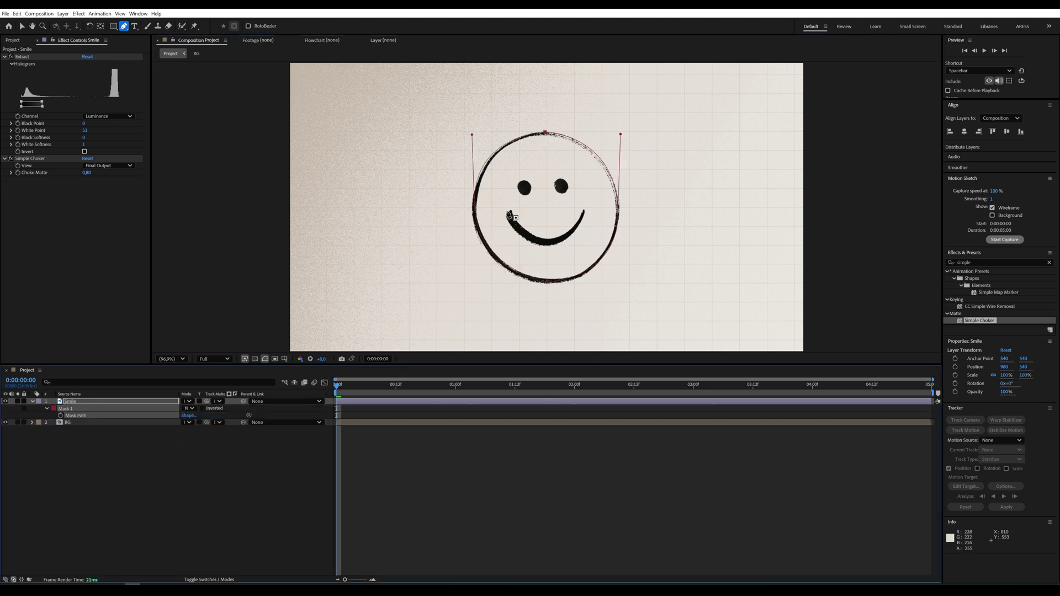
drag(549, 242, 576, 240)
click(585, 210)
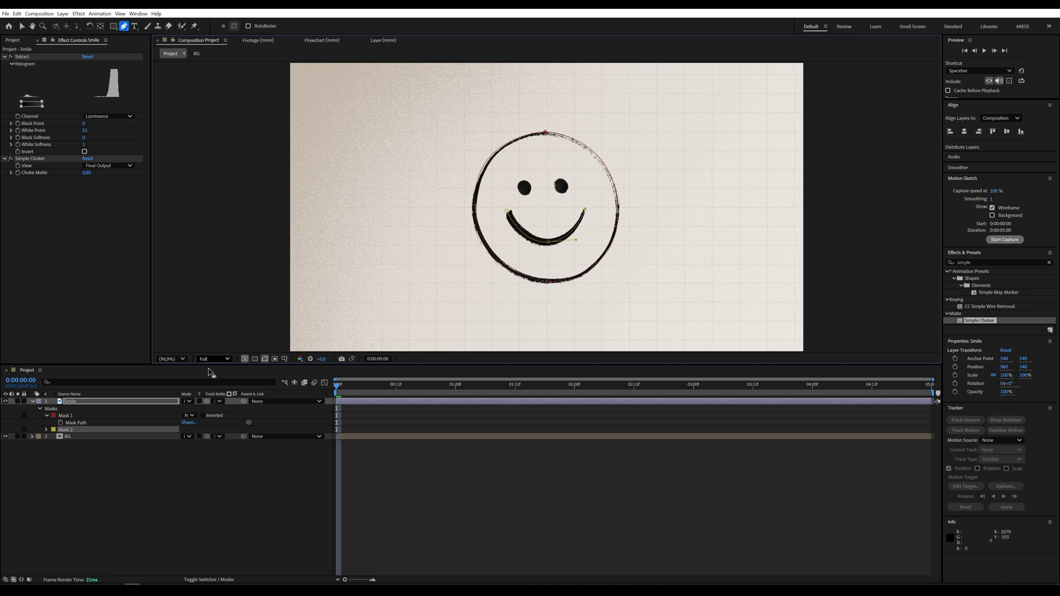
click(131, 410)
click(520, 181)
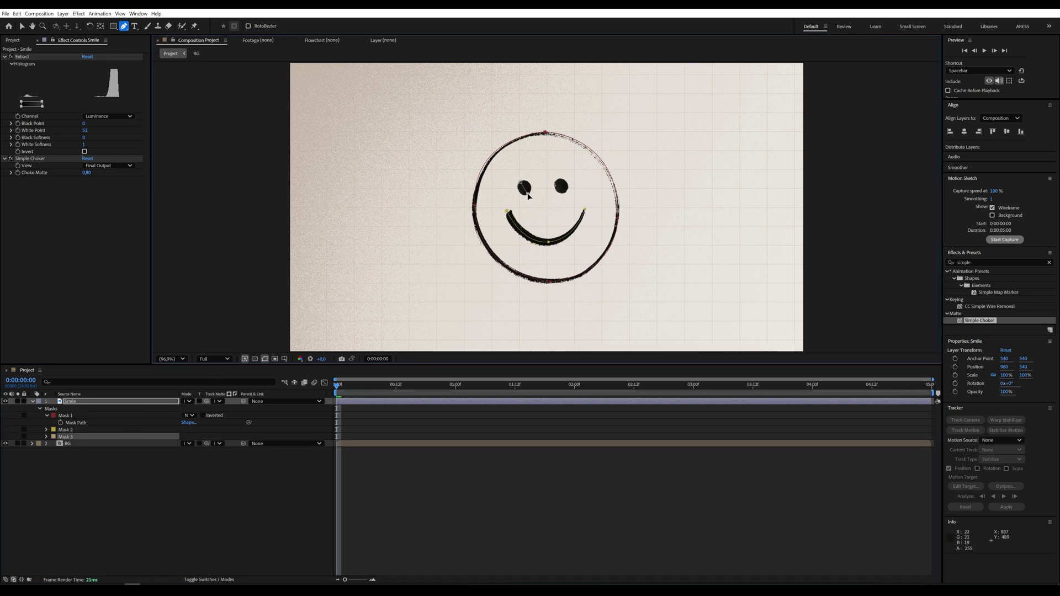
click(273, 479)
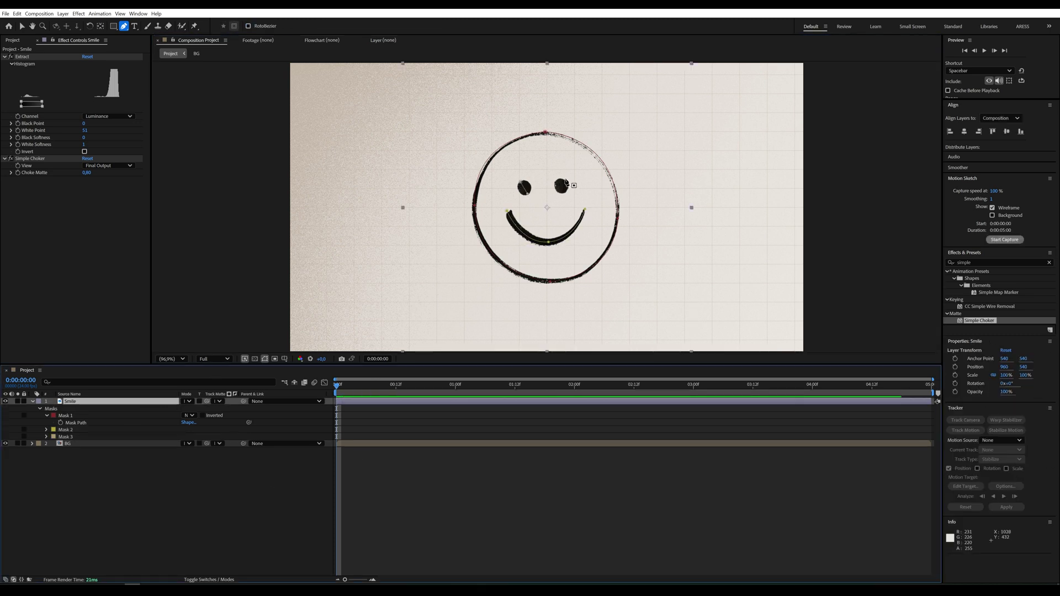
click(561, 184)
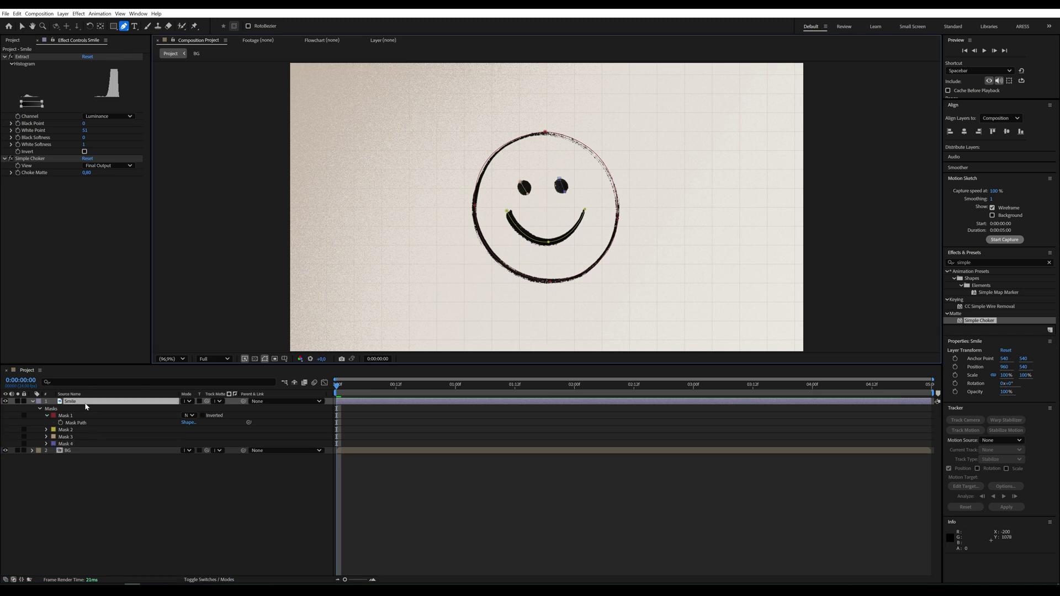
click(964, 263)
- Apply the Stroke effect to the Smile layer
text(s)
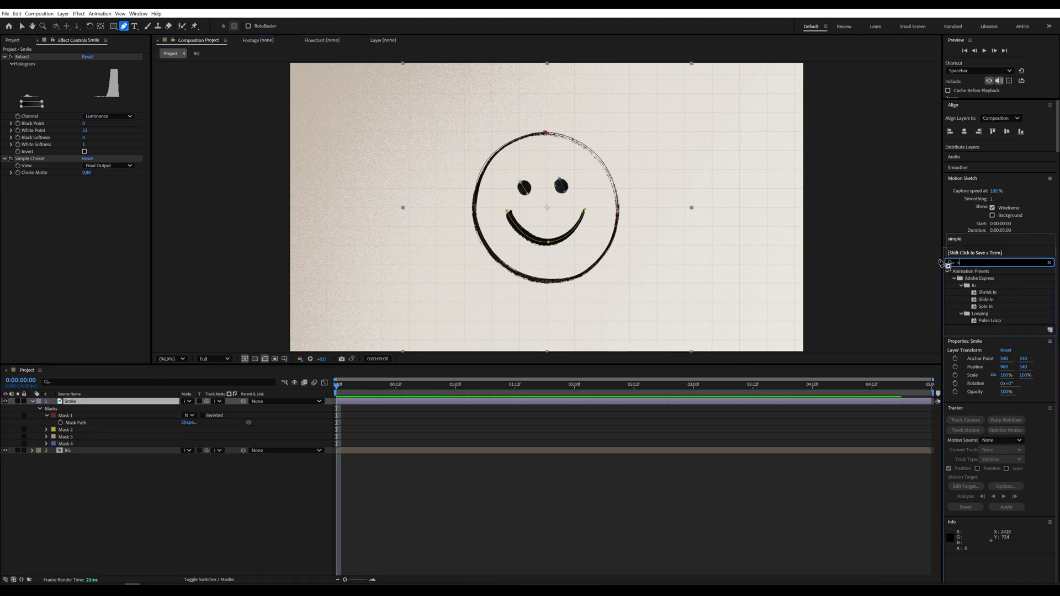
text(troke)
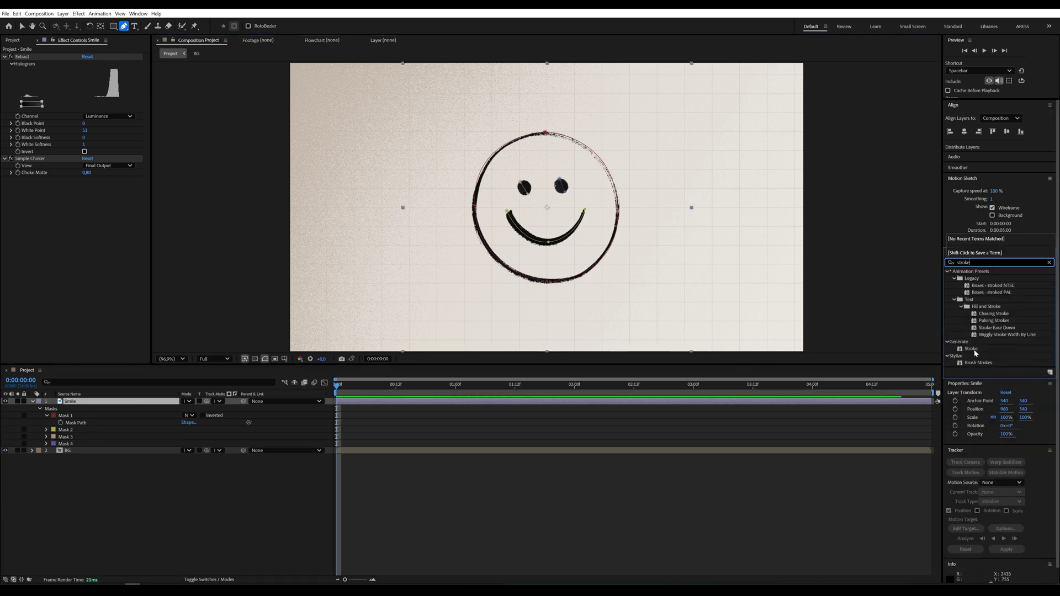
drag(975, 351, 565, 262)
key(v)
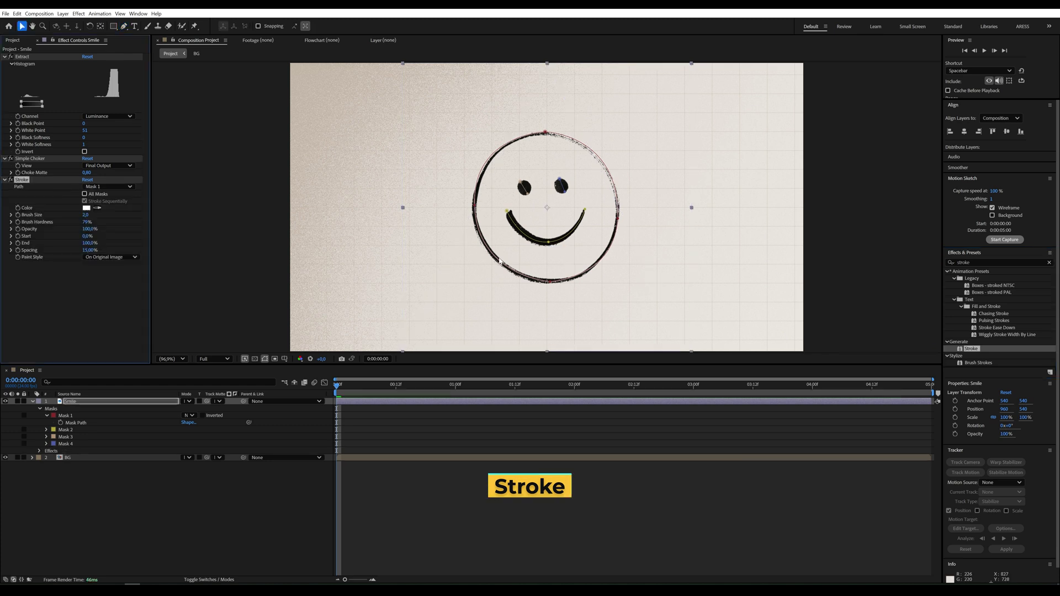
- Enable All Masks for the stroke and set Paint Style to Reveal Original Image
click(85, 194)
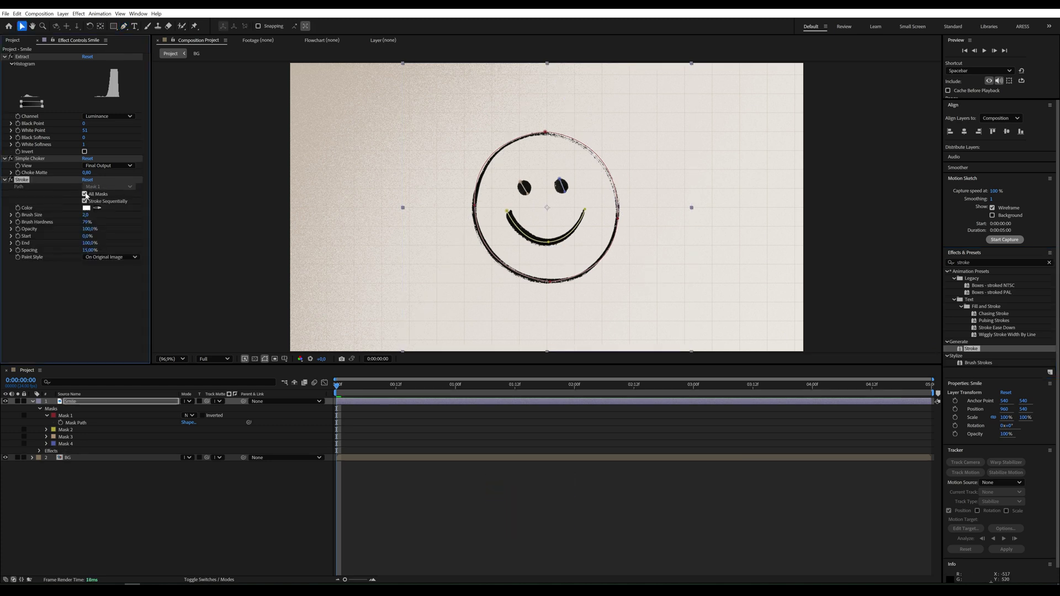
key(slash)
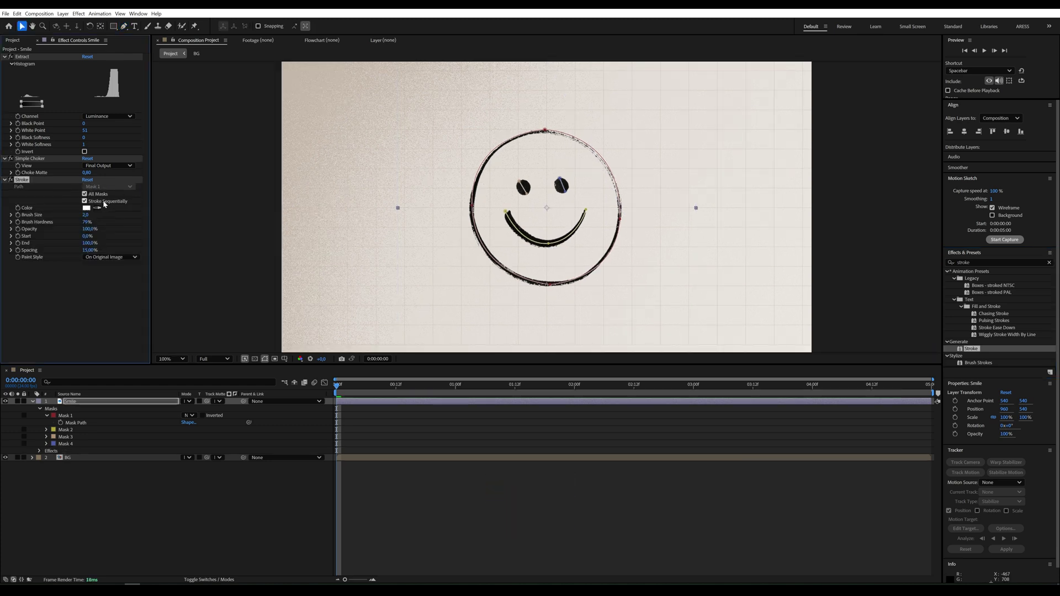
click(110, 258)
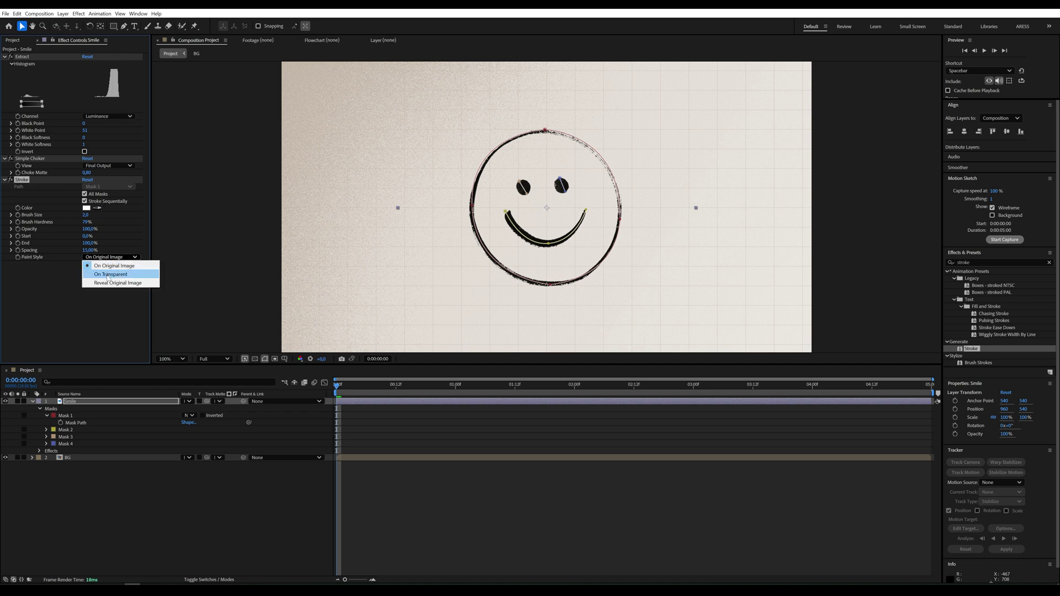
click(108, 283)
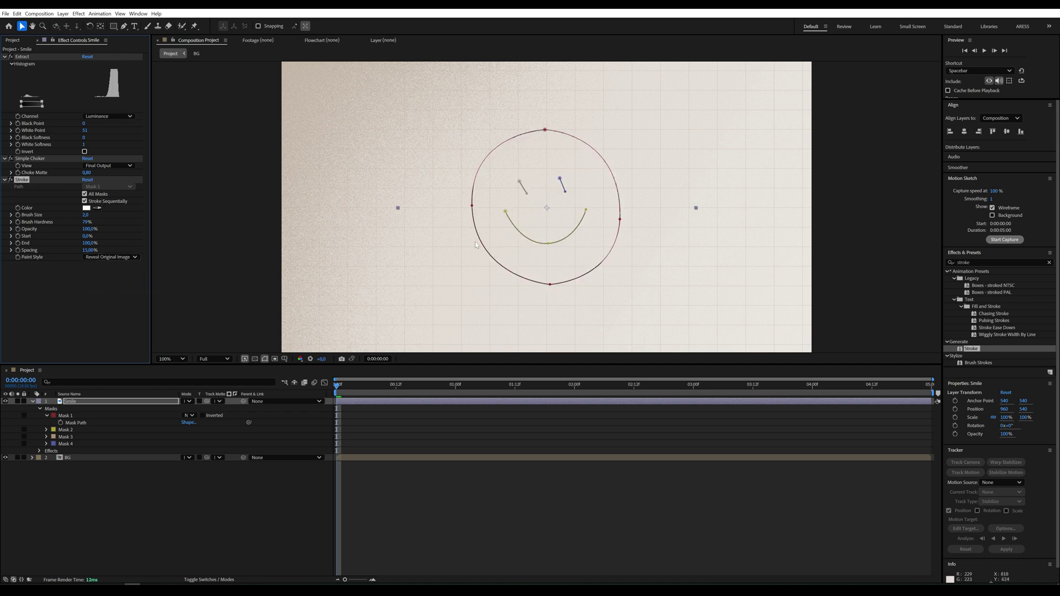
click(209, 502)
click(100, 403)
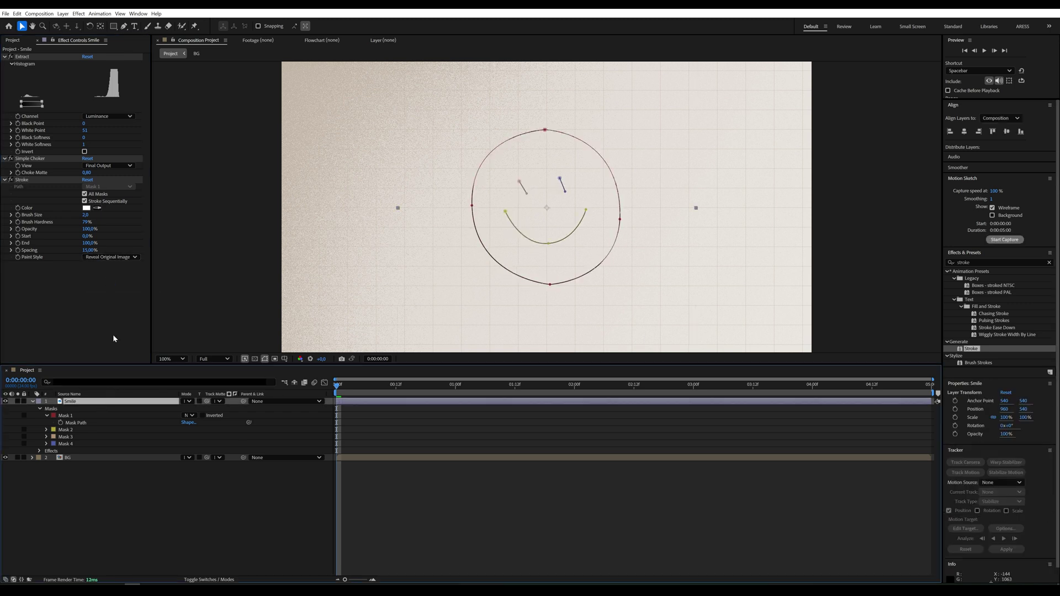
- Thicken the stroke brush size and adjust its End and Start values
drag(85, 215, 241, 220)
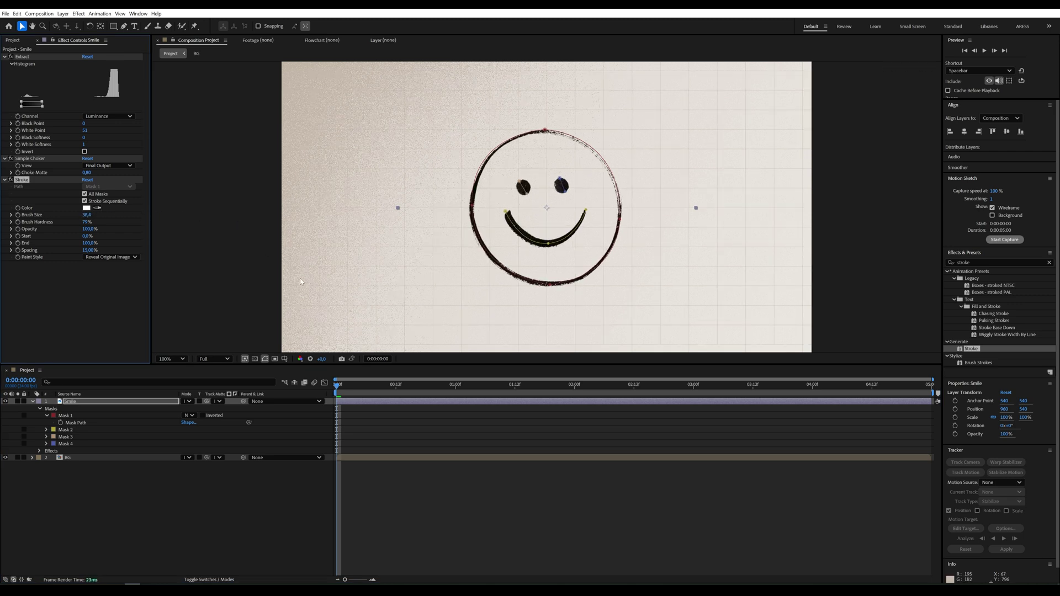
drag(88, 244, 40, 243)
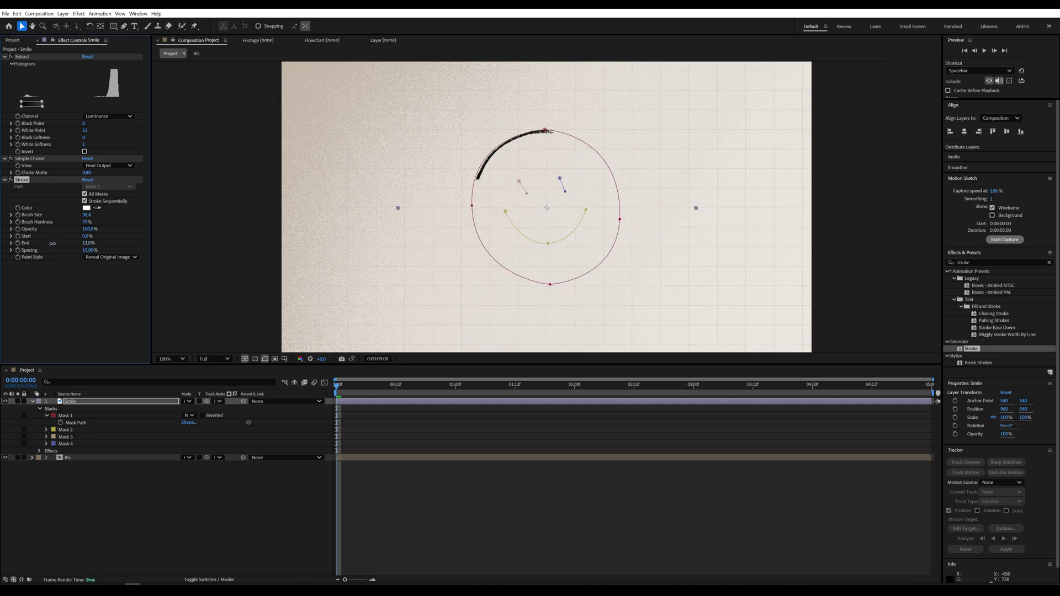
drag(86, 236, 87, 236)
- At 1 second, set Start to 100% so the whole smiley draws, then preview
click(456, 386)
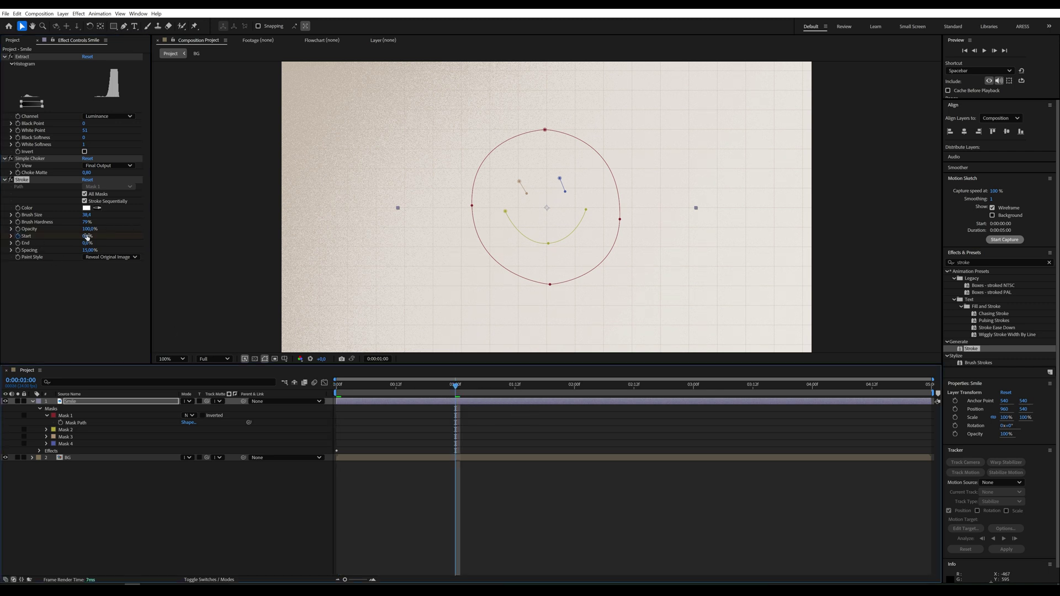
drag(86, 237, 151, 240)
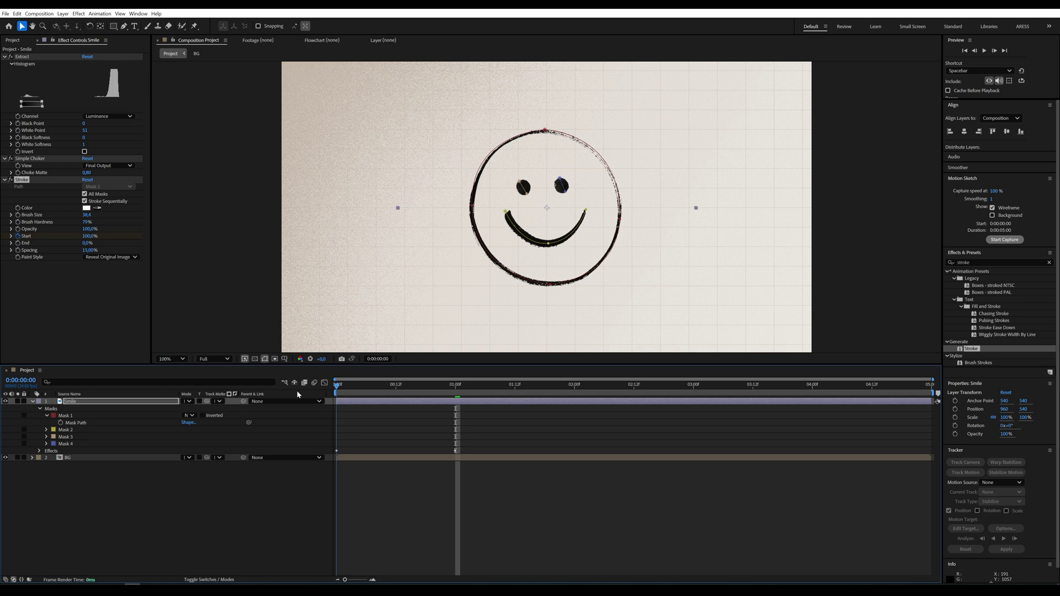
click(320, 394)
key(Home)
key(space)
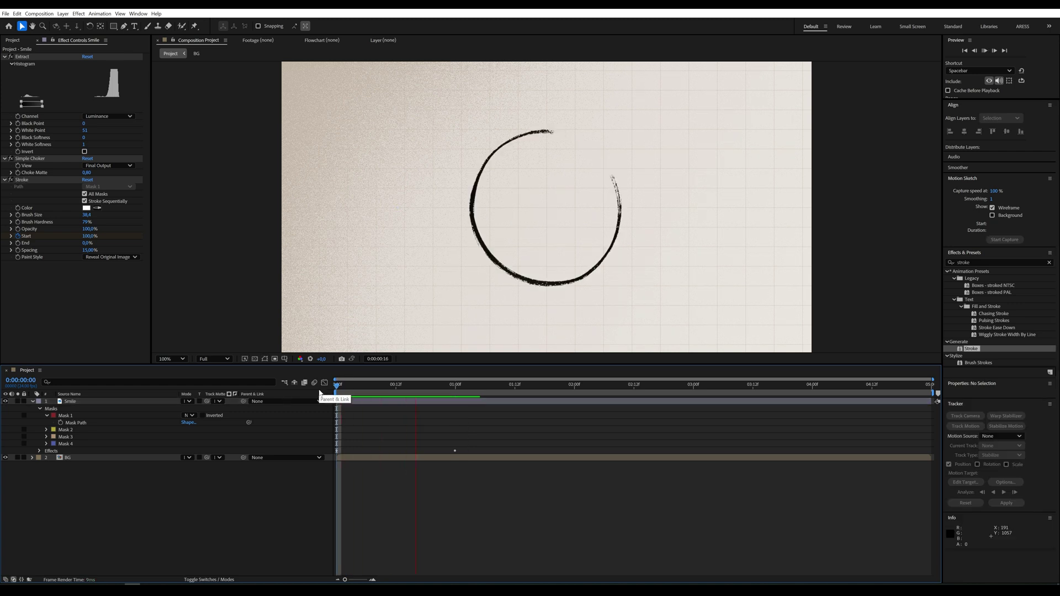
- Move the final Start keyframe later to slow the outline drawing
key(space)
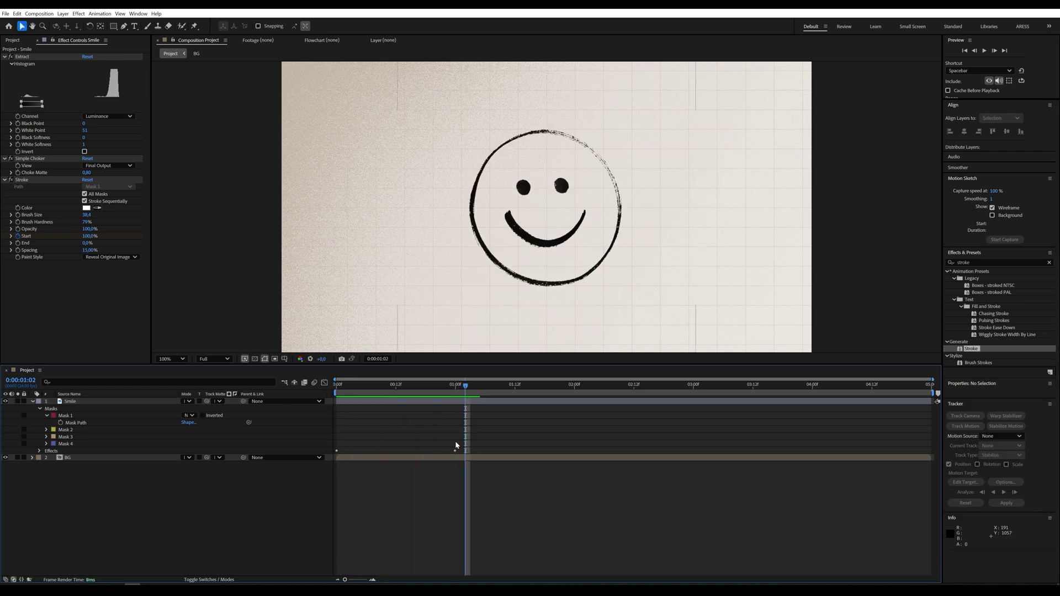
click(430, 407)
key(u)
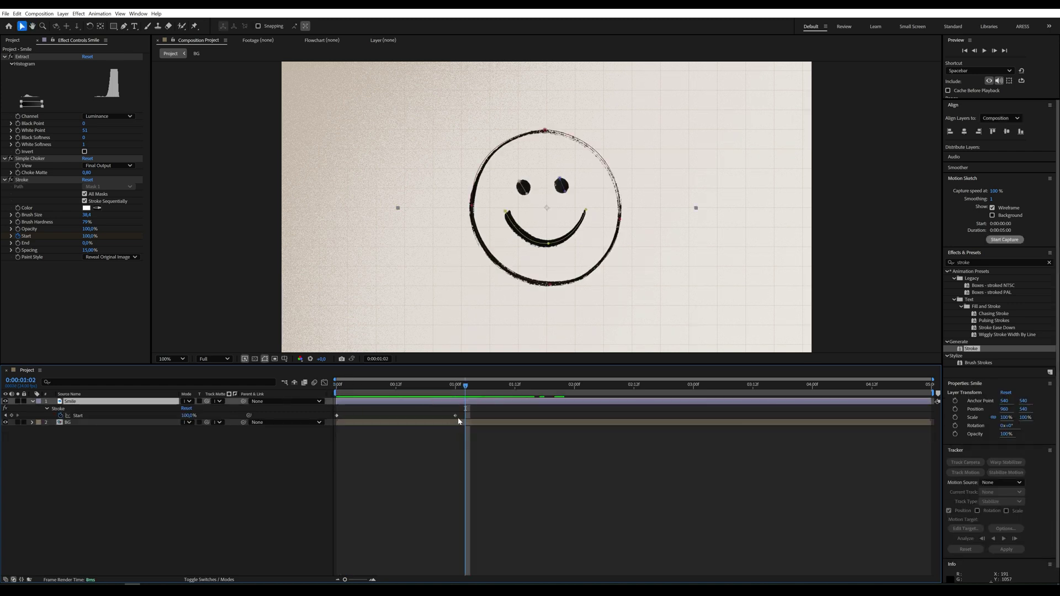
drag(455, 415, 556, 416)
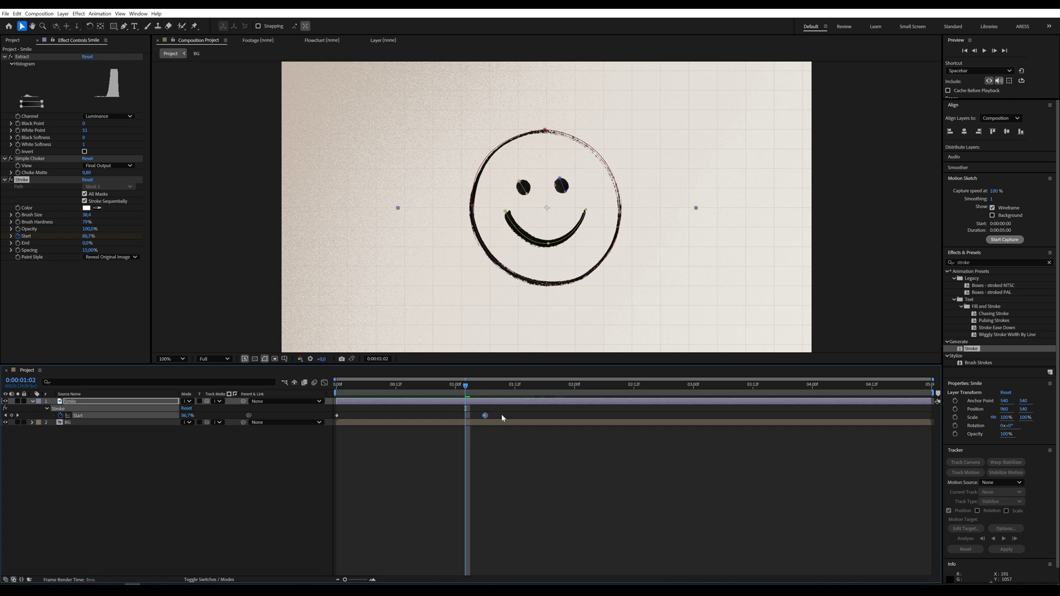
click(387, 390)
click(351, 385)
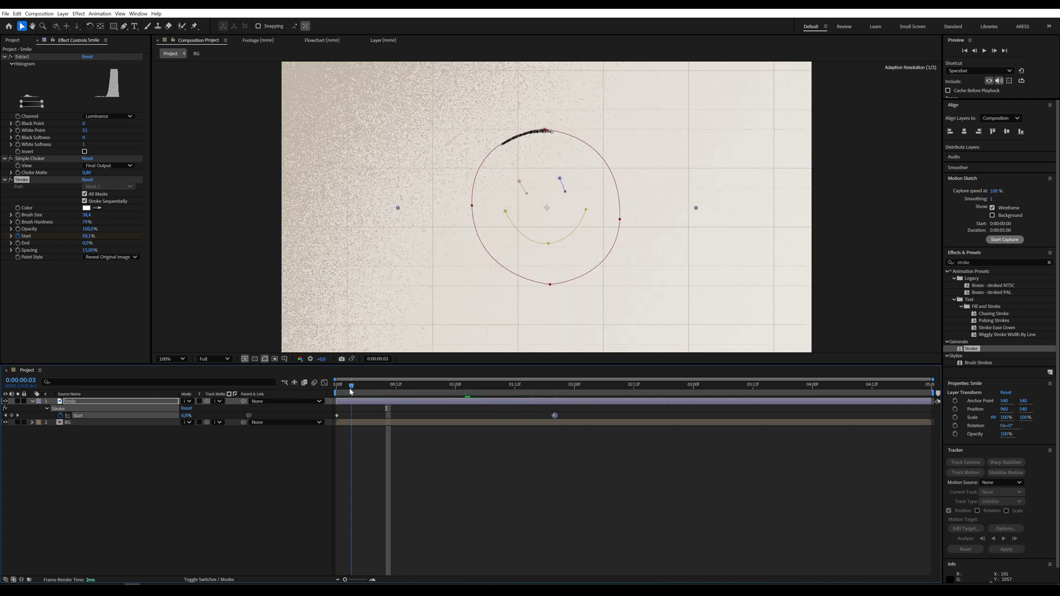
- Duplicate the Smile layer and delete the Stroke effect from the copy
click(131, 404)
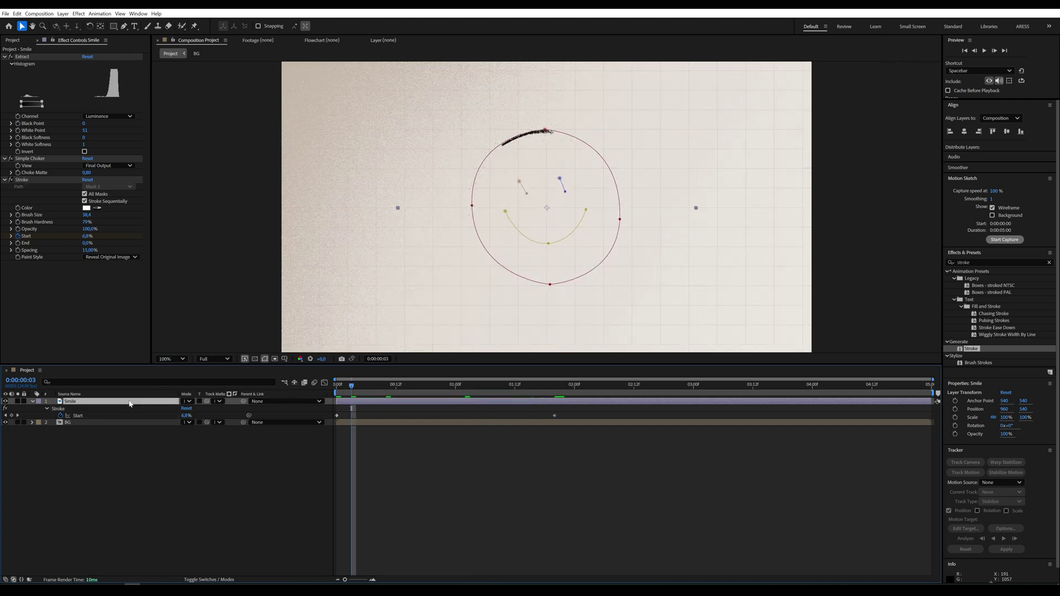
key(ctrl+d)
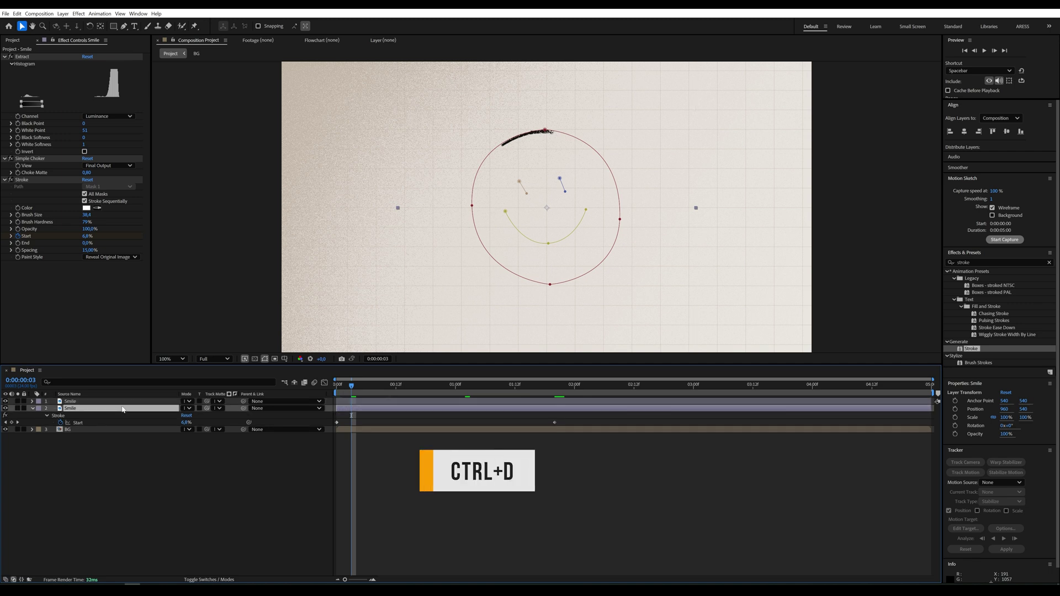
click(27, 181)
key(Delete)
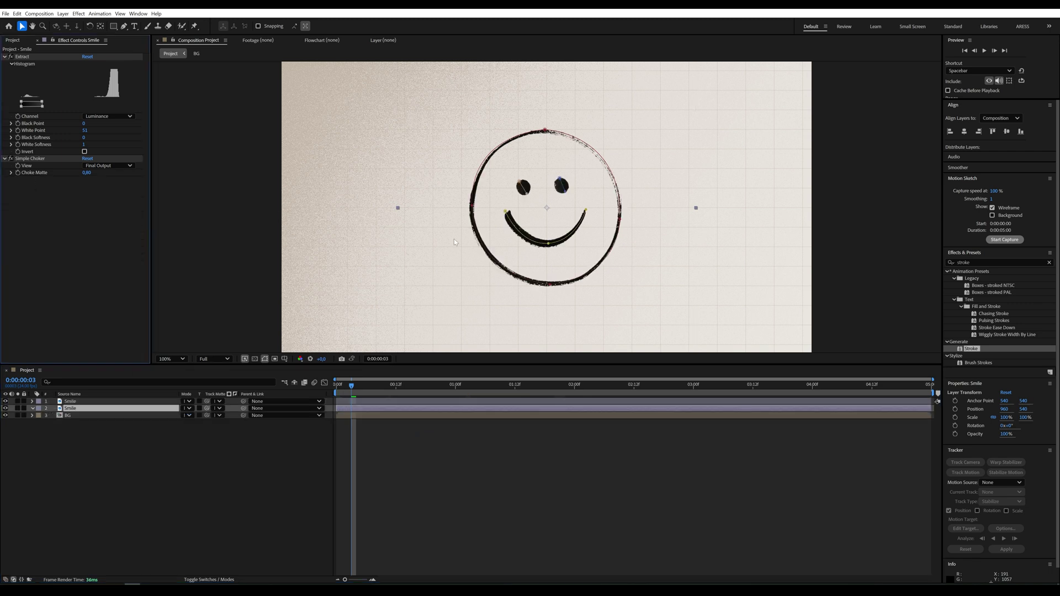
click(946, 264)
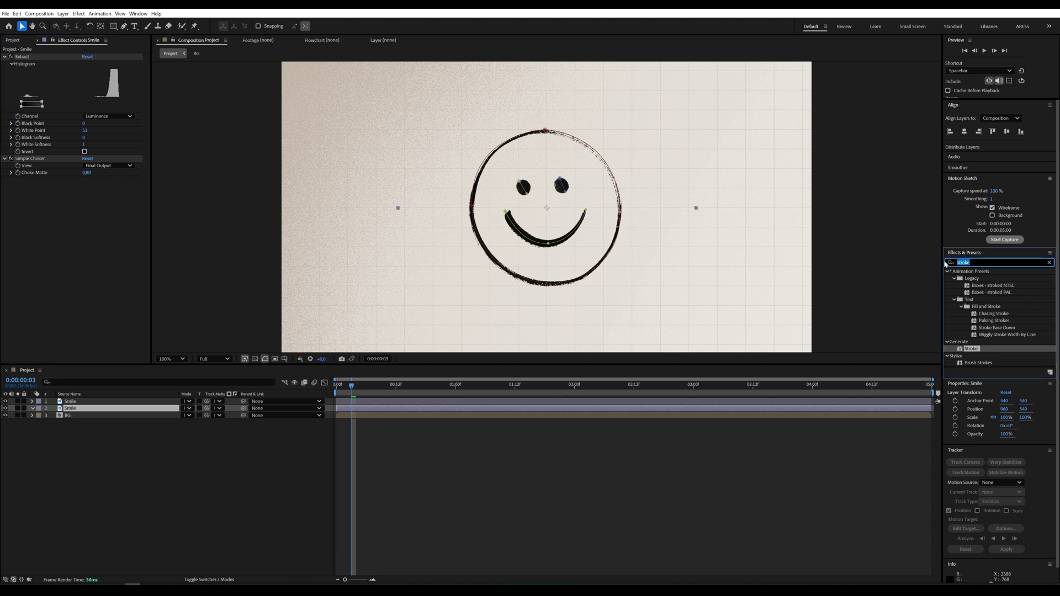
- Apply Scribble to the duplicate Smile layer and set its colour to yellow
text(scri)
drag(972, 278, 106, 408)
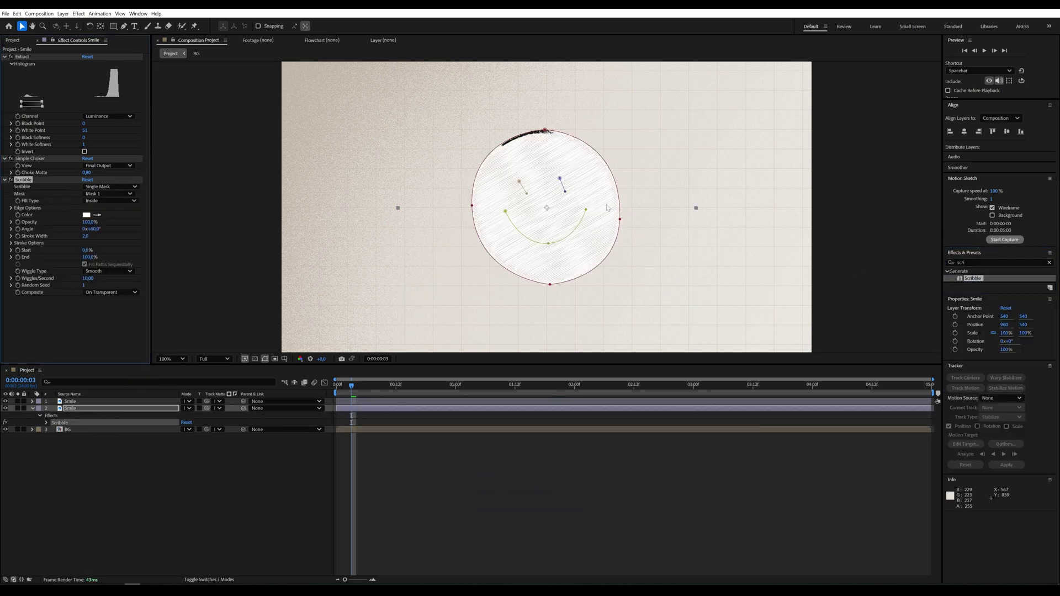
click(86, 215)
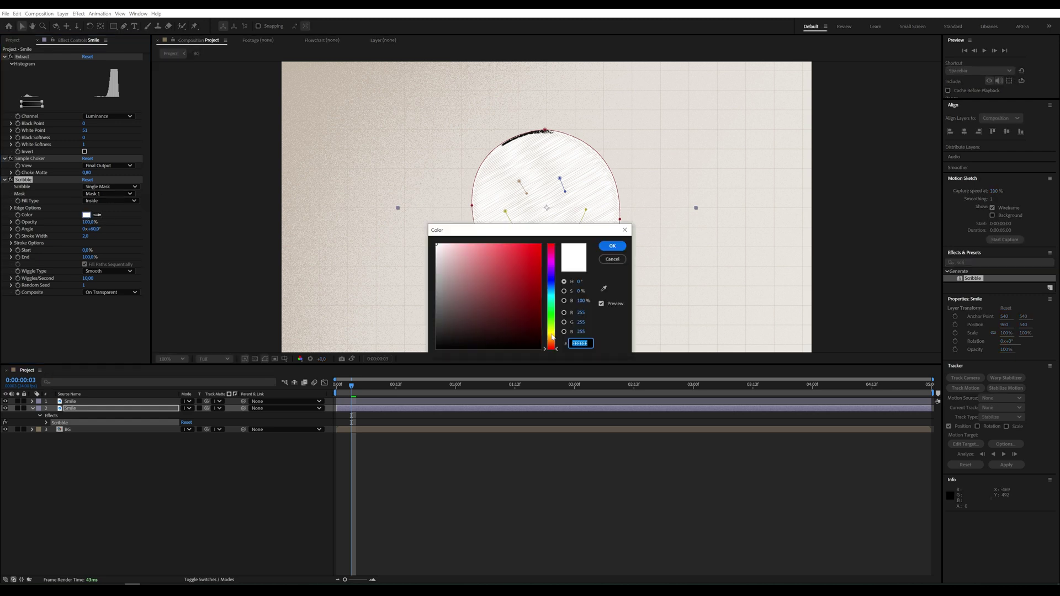
drag(552, 336, 552, 331)
click(534, 263)
click(612, 246)
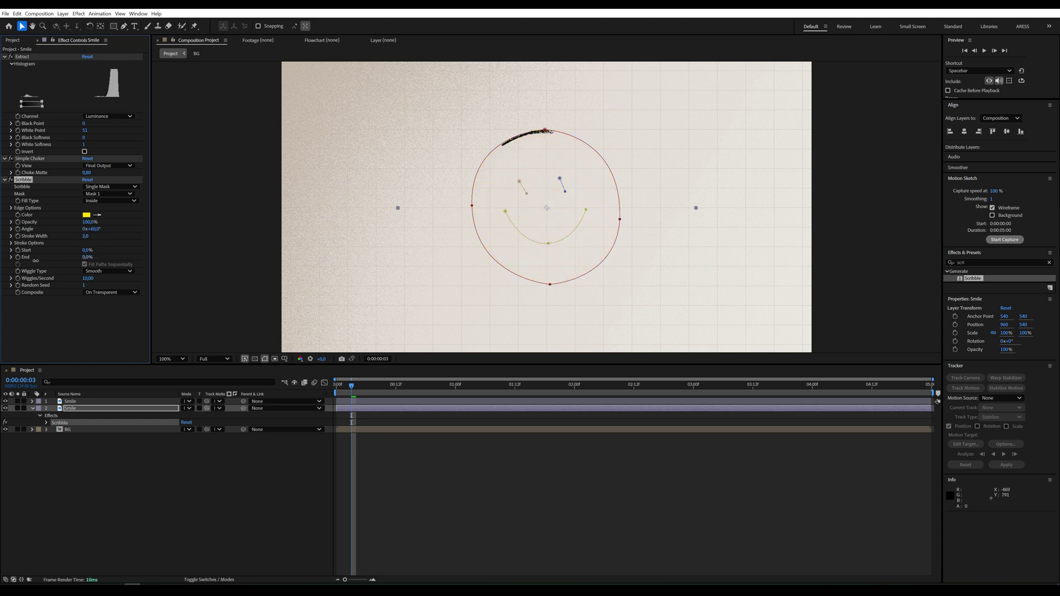
- Enable Fill Paths Sequentially; keyframe Scribble Start 0% at 0:00:00:22 to 100% at 0:00:02:15
click(84, 264)
key(space)
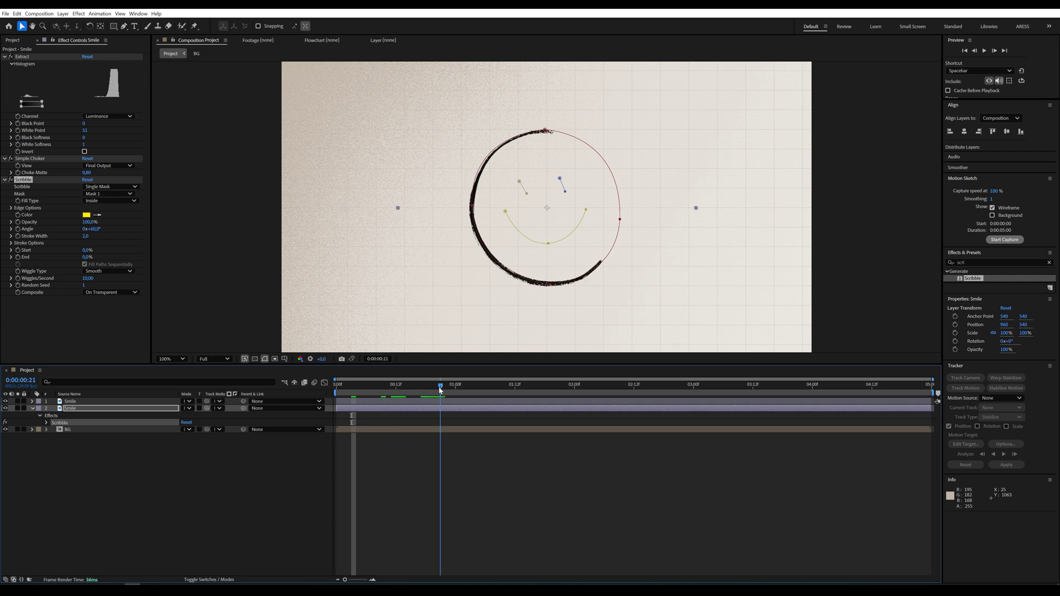
click(18, 251)
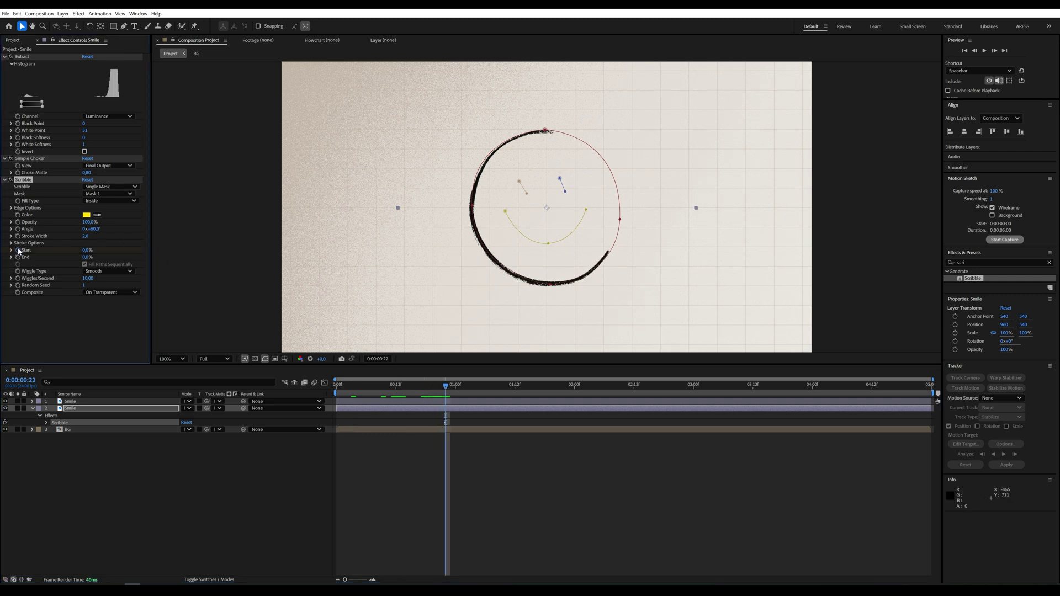
click(649, 385)
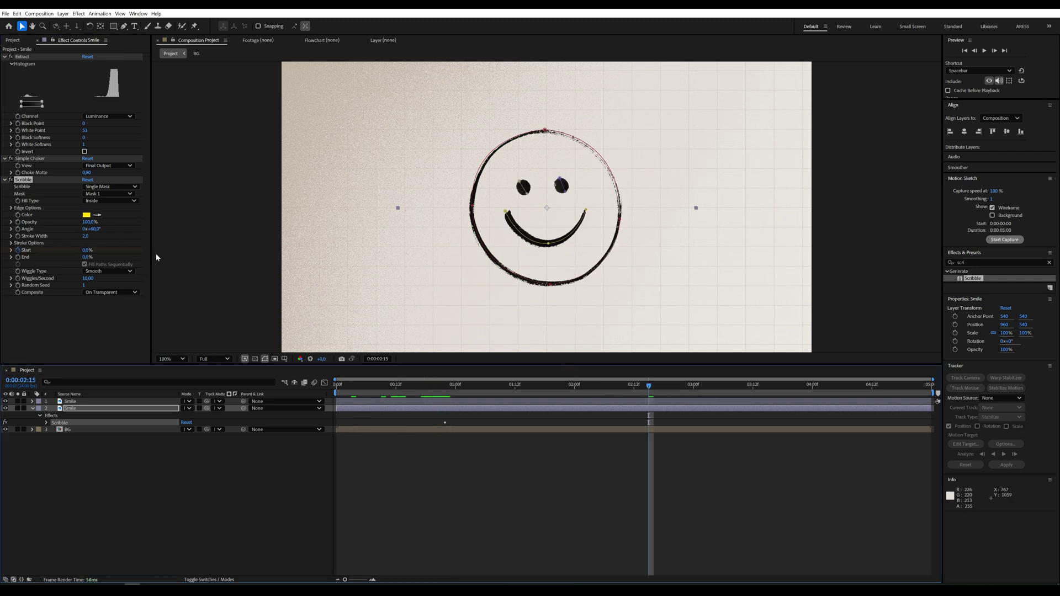
drag(87, 250, 149, 256)
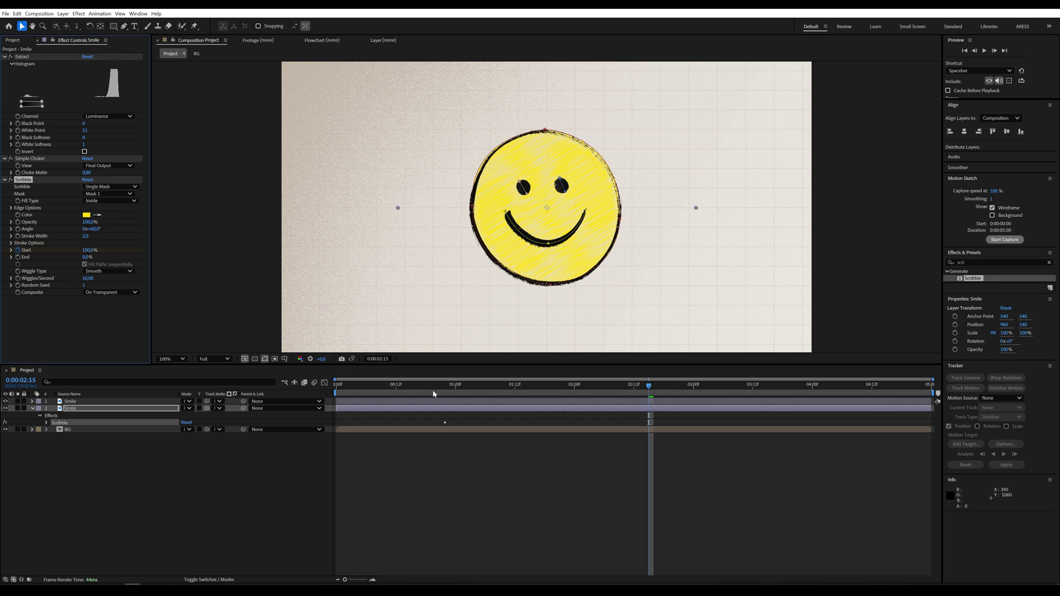
- Preview the yellow scribble fill animation from the beginning
drag(433, 390, 336, 391)
click(253, 465)
key(space)
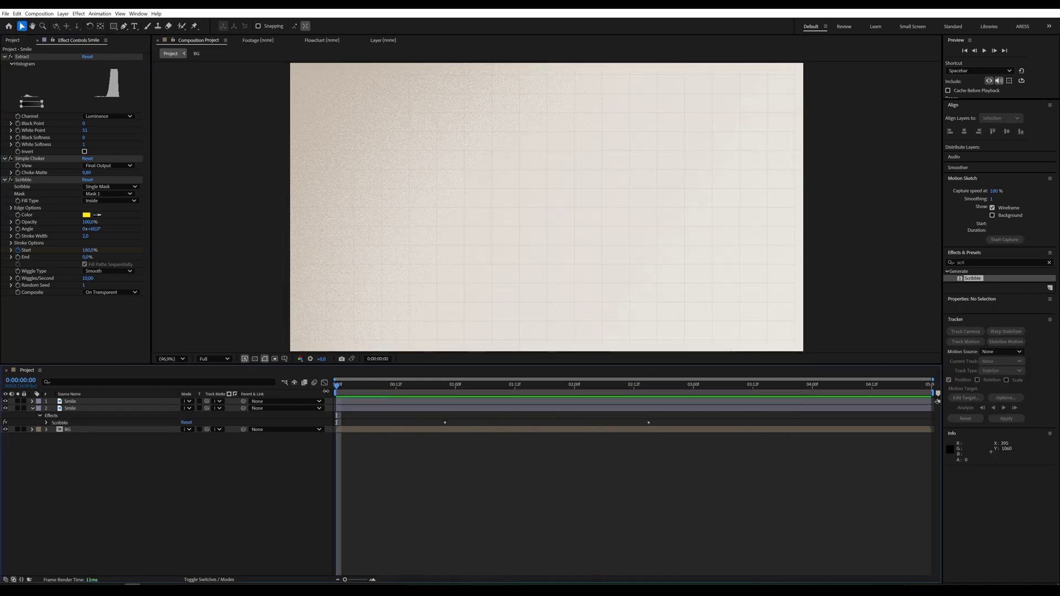
key(space)
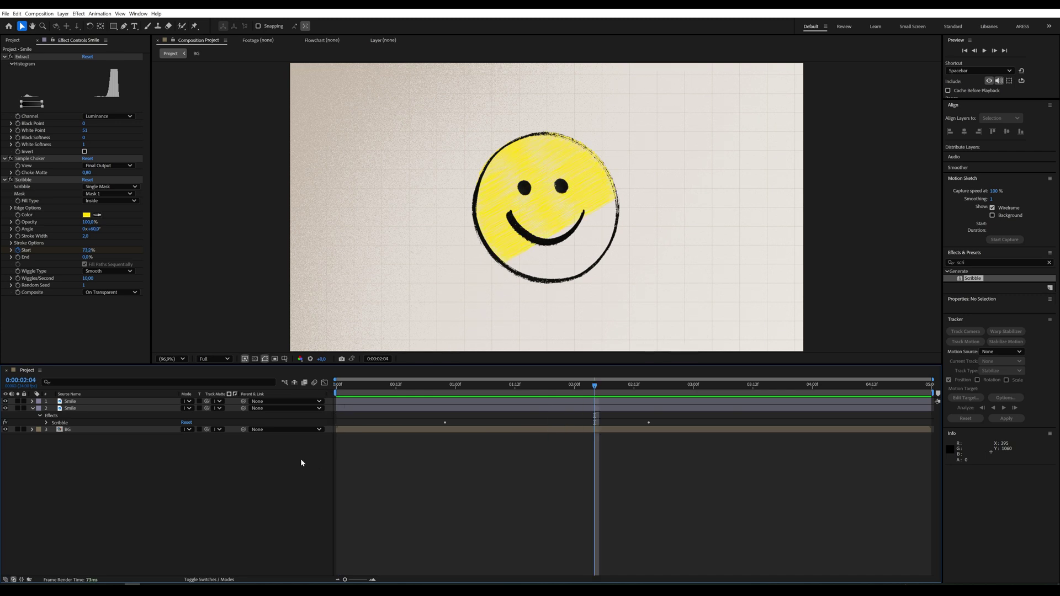
right_click(301, 459)
- Add a new adjustment layer and apply Turbulent Displace to it
mouse_move(325, 464)
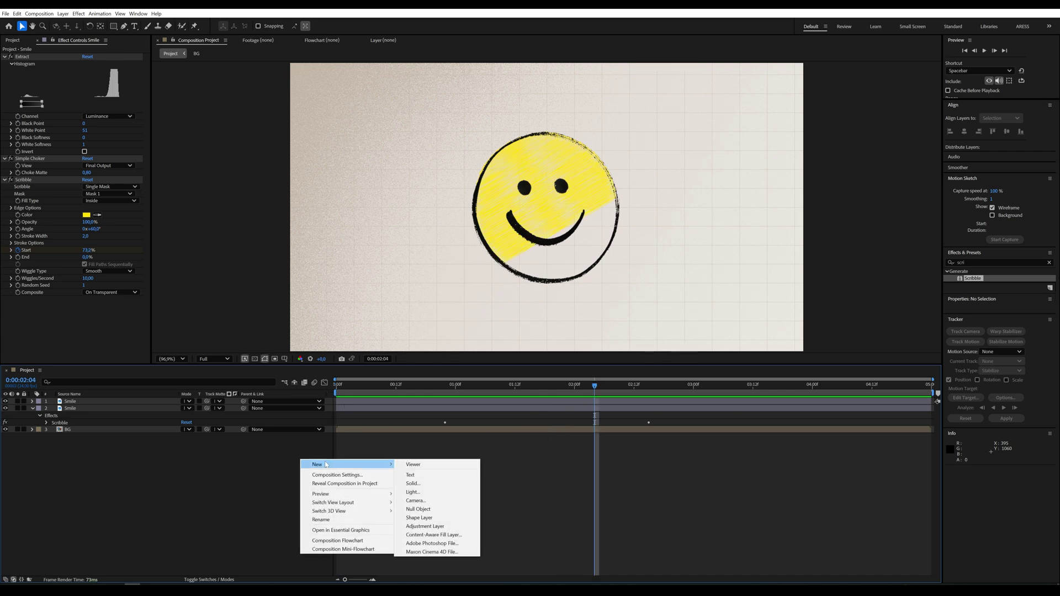
click(425, 527)
click(989, 262)
text(turb)
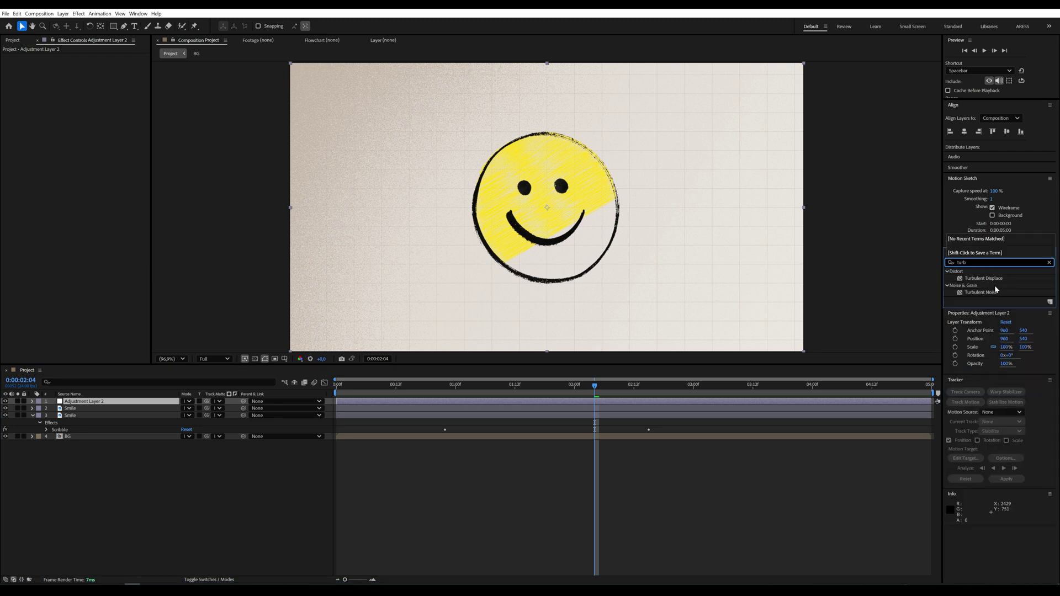
double_click(988, 278)
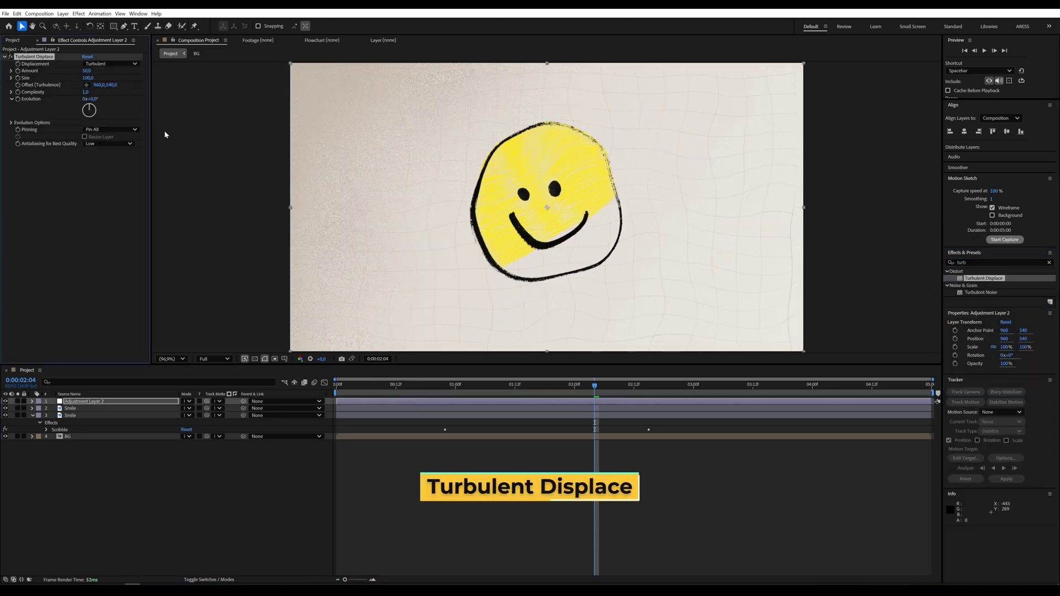
- Set Turbulent Displace Amount to 25 and Size to 3
click(87, 70)
text(25)
click(87, 77)
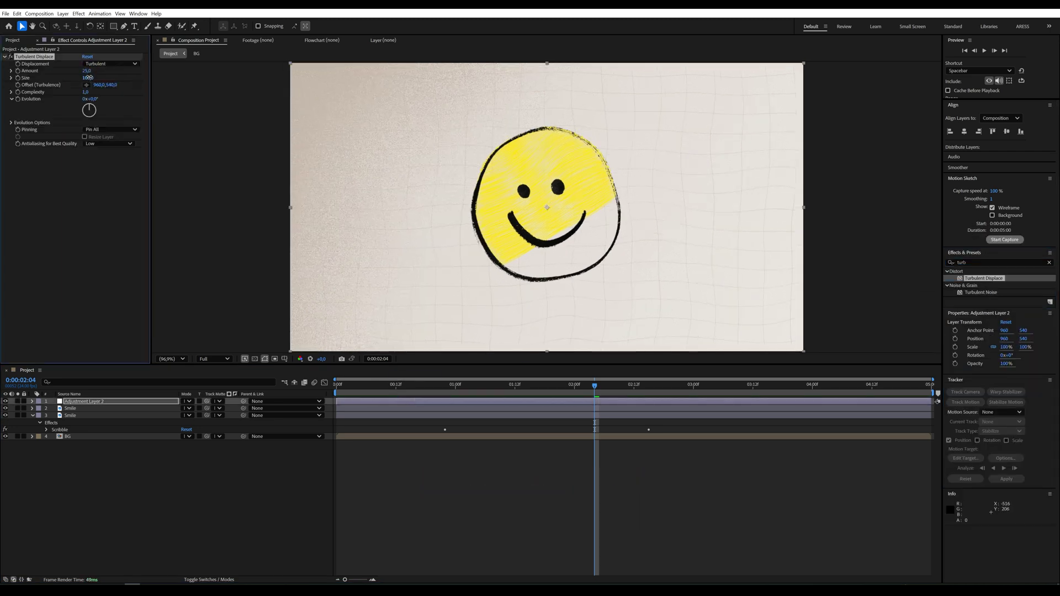
text(3)
key(Return)
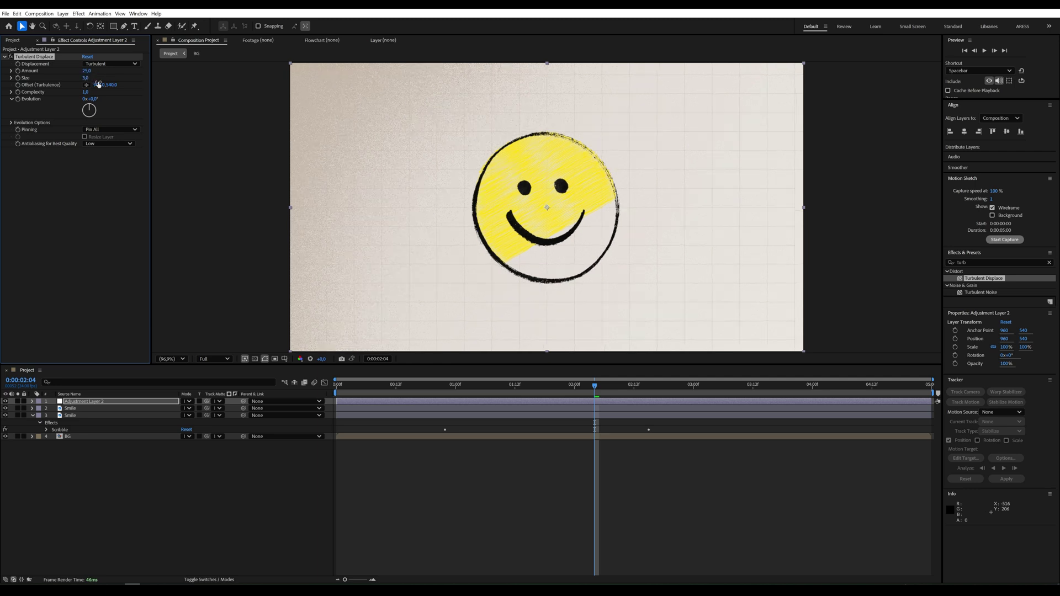
- Give Turbulent Displace Evolution the expression posterizeTime(6); time*1000, then preview from the start
alt+click(18, 101)
text(post)
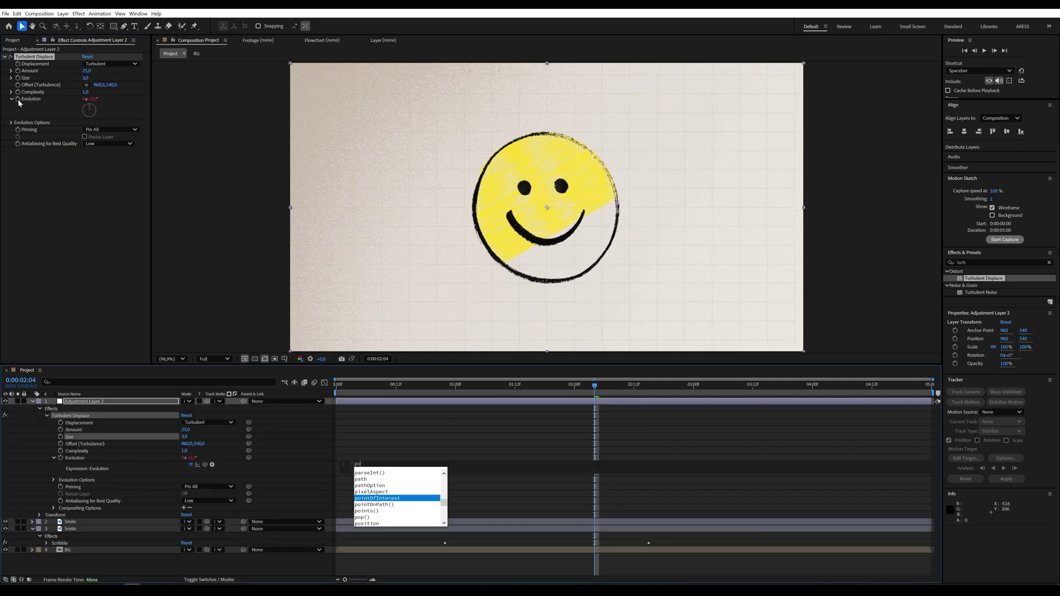
key(Return)
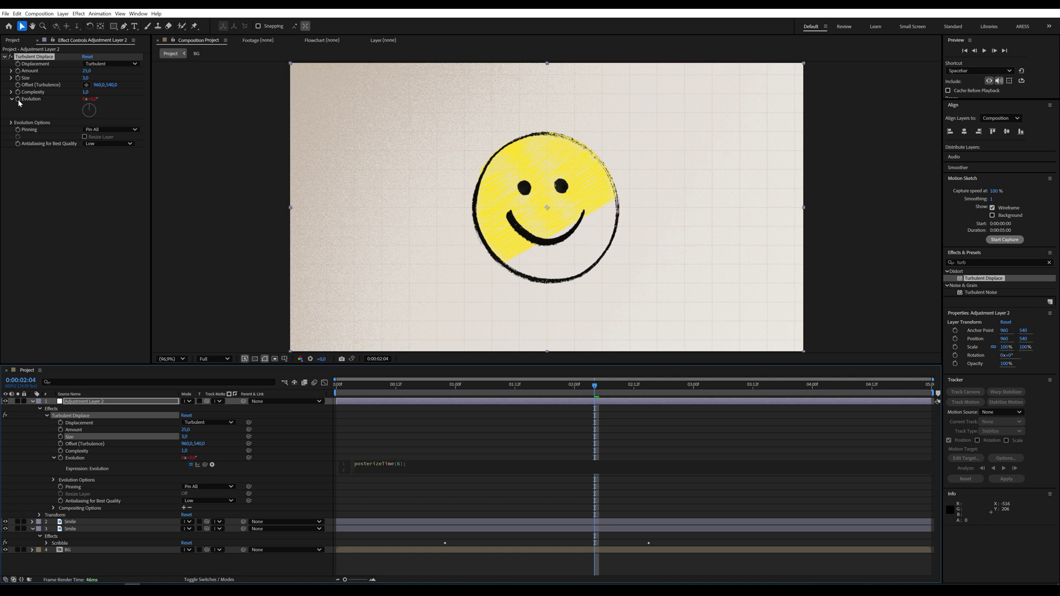
text(time)
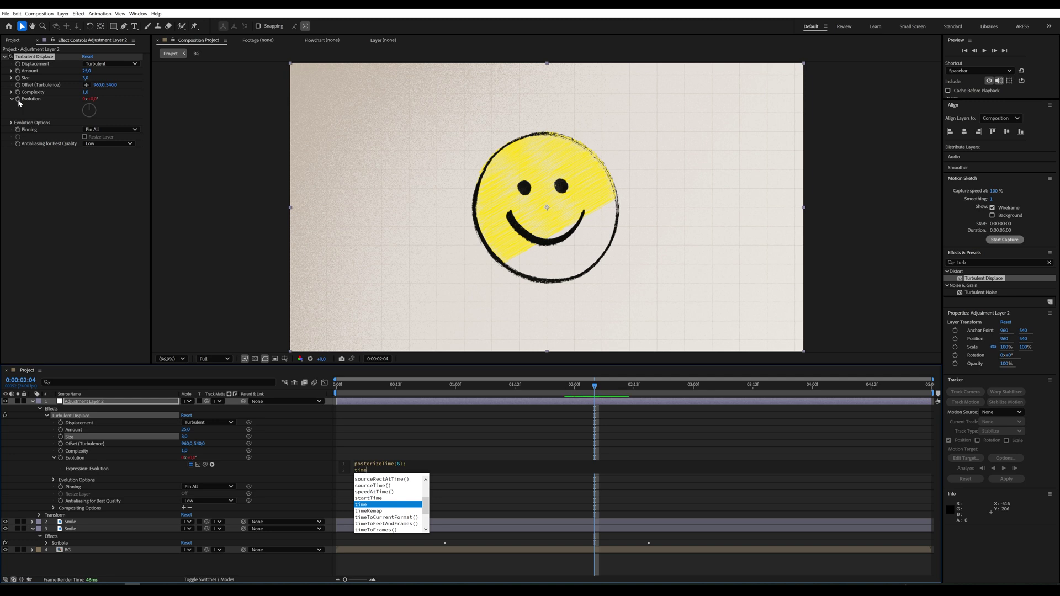
text(*)
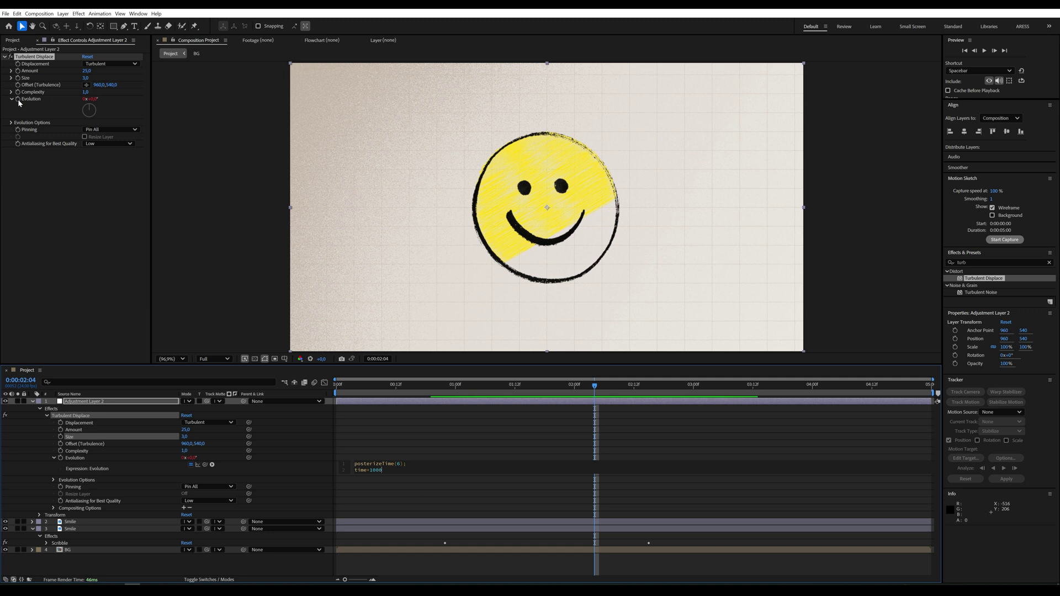
click(358, 426)
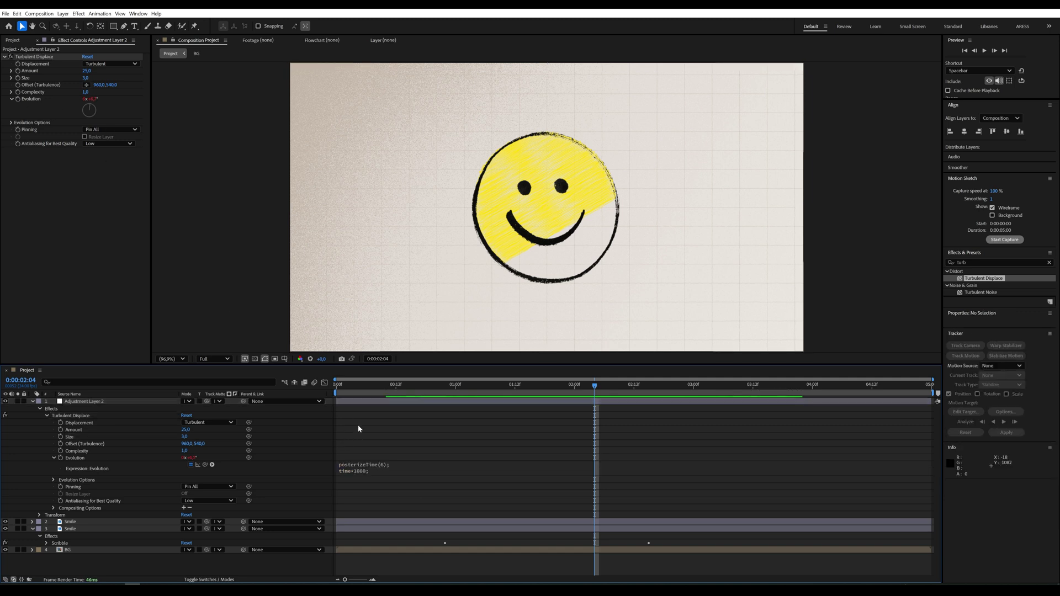
key(Home)
key(space)
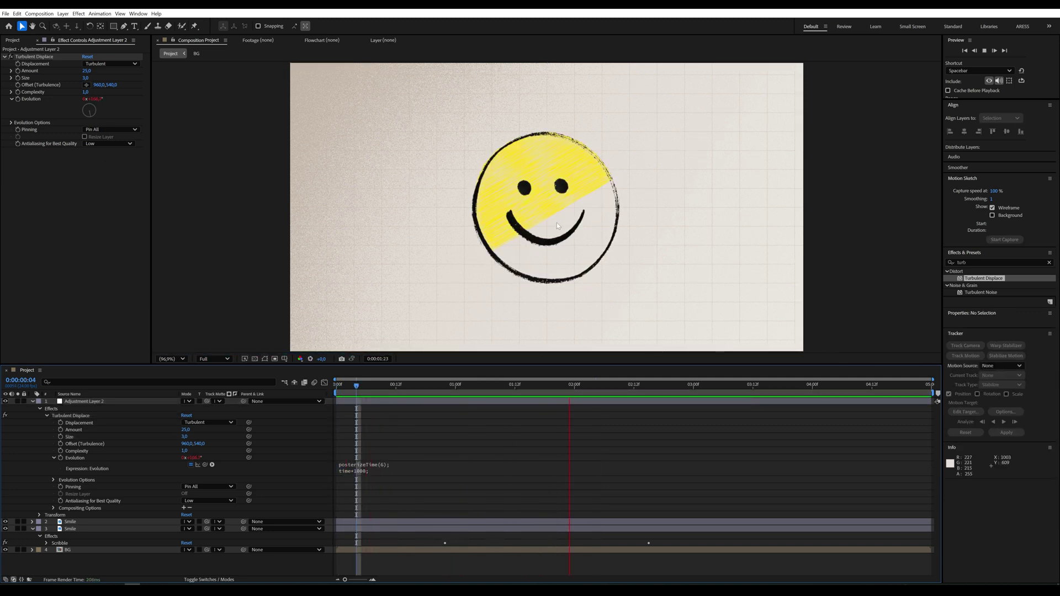